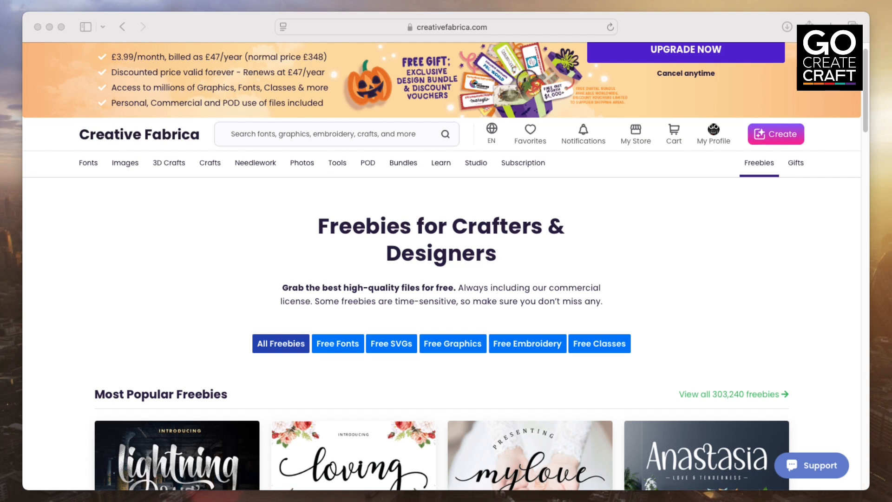
Step: Browse the Free SVGs category of the freebies and open the Dinosaur Wordart design
{"action": "left_click", "coordinate": [404, 348]}
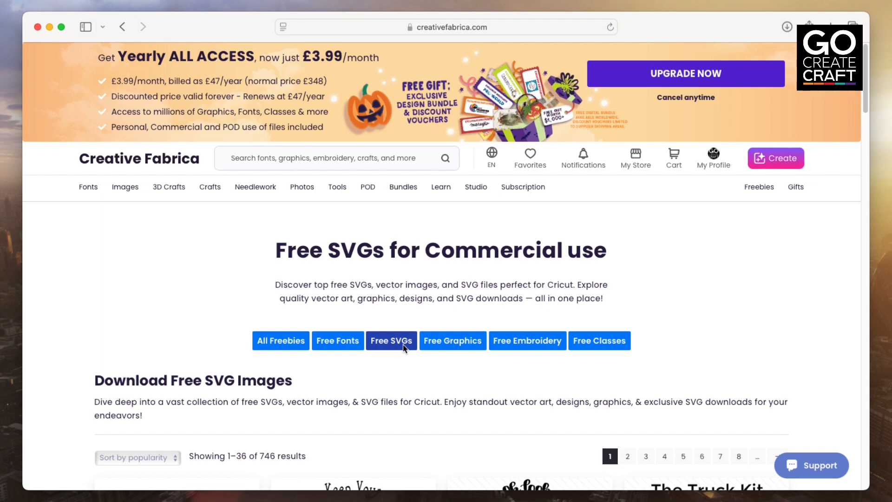
{"action": "scroll", "coordinate": [405, 348], "scroll_direction": "down", "scroll_amount": 10}
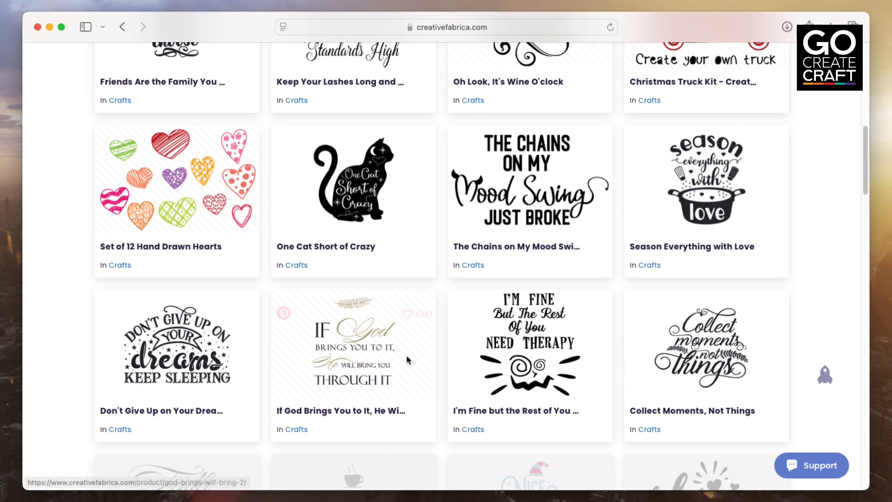
{"action": "scroll", "coordinate": [477, 395], "scroll_direction": "up", "scroll_amount": 3}
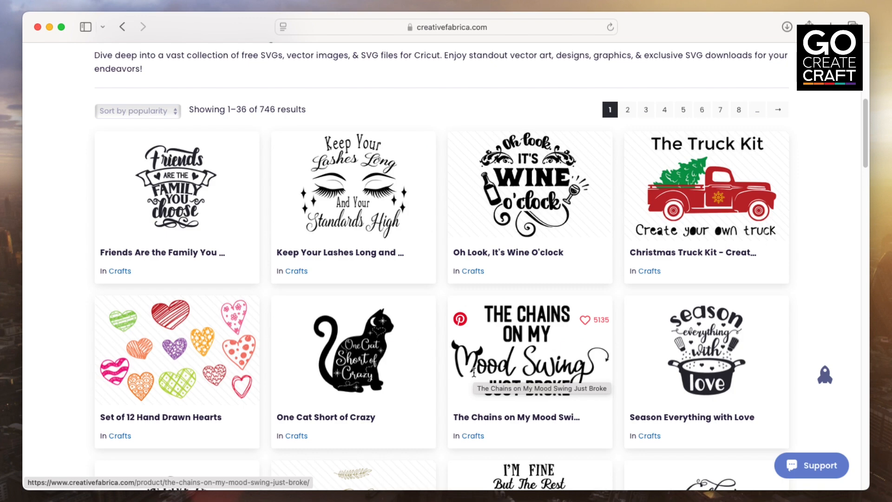
{"action": "scroll", "coordinate": [474, 372], "scroll_direction": "down", "scroll_amount": 6}
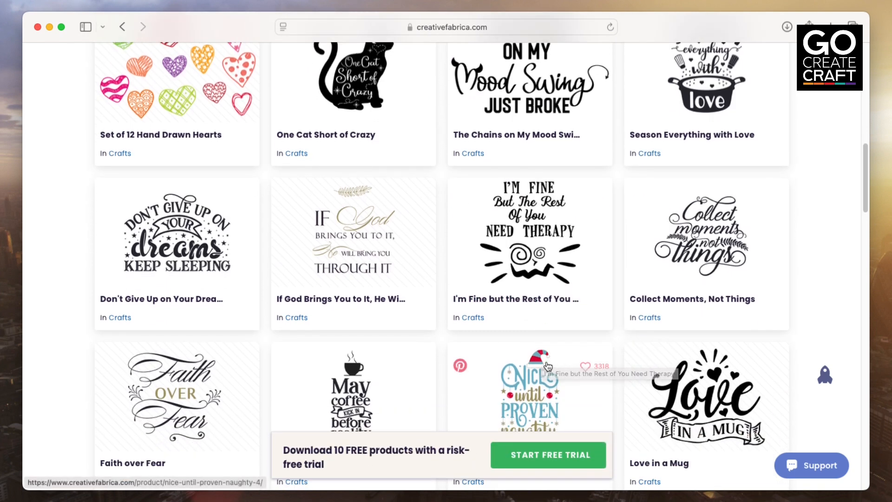
{"action": "scroll", "coordinate": [549, 366], "scroll_direction": "down", "scroll_amount": 5}
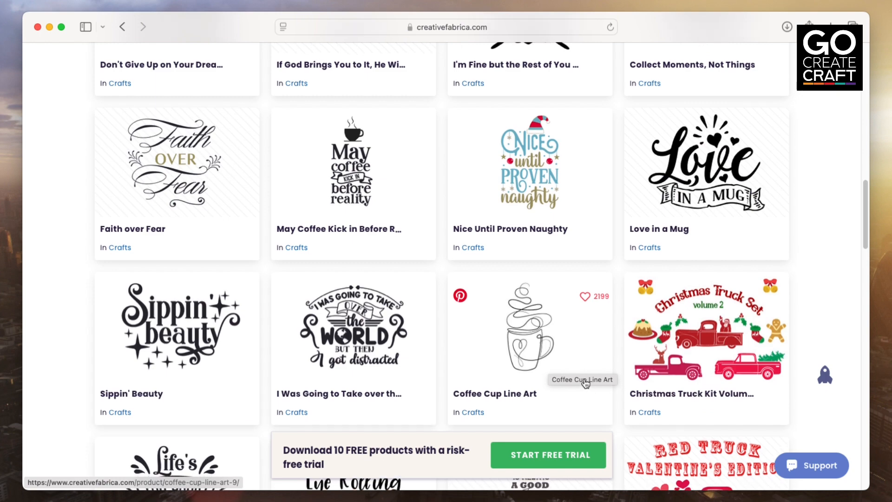
{"action": "scroll", "coordinate": [586, 382], "scroll_direction": "down", "scroll_amount": 5}
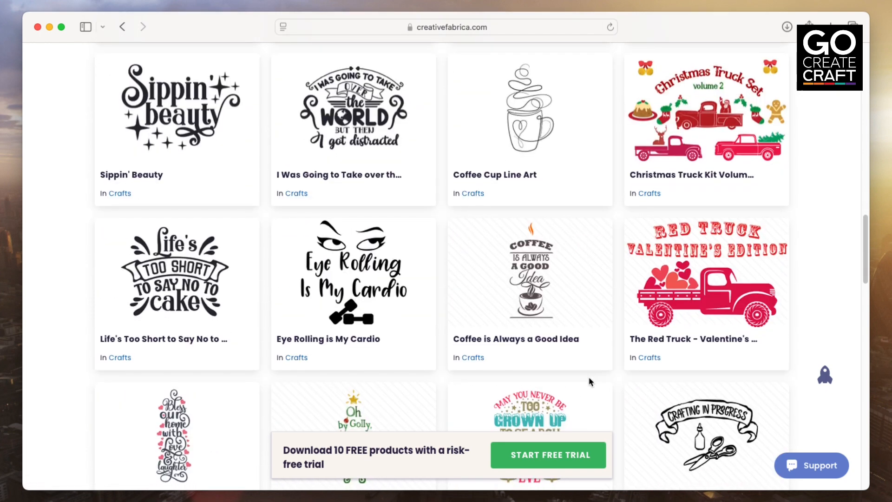
{"action": "scroll", "coordinate": [589, 381], "scroll_direction": "down", "scroll_amount": 4}
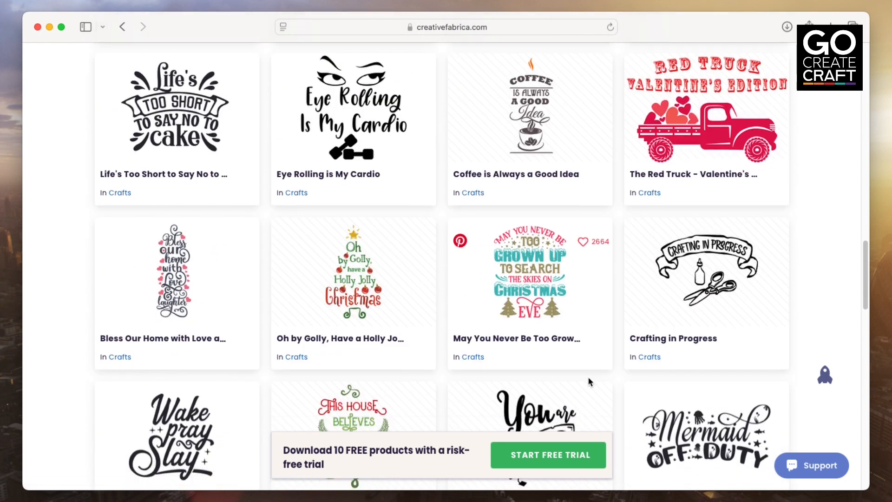
{"action": "scroll", "coordinate": [589, 381], "scroll_direction": "down", "scroll_amount": 8}
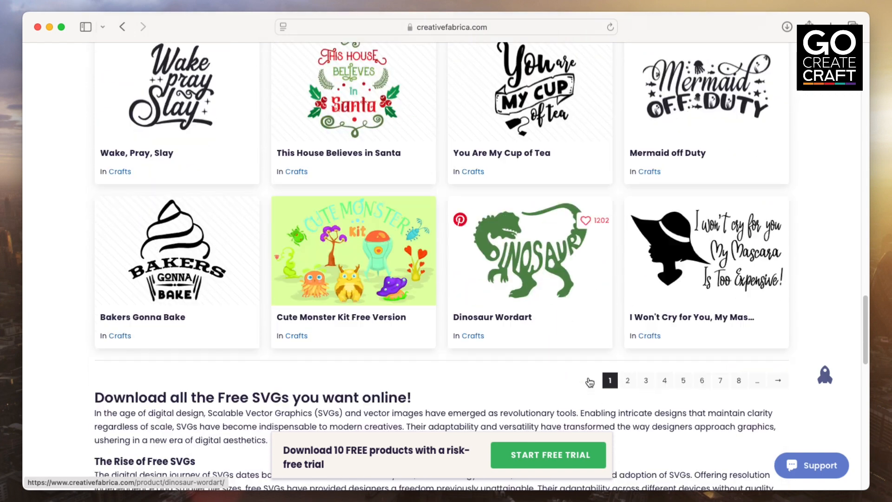
{"action": "scroll", "coordinate": [589, 381], "scroll_direction": "down", "scroll_amount": 1}
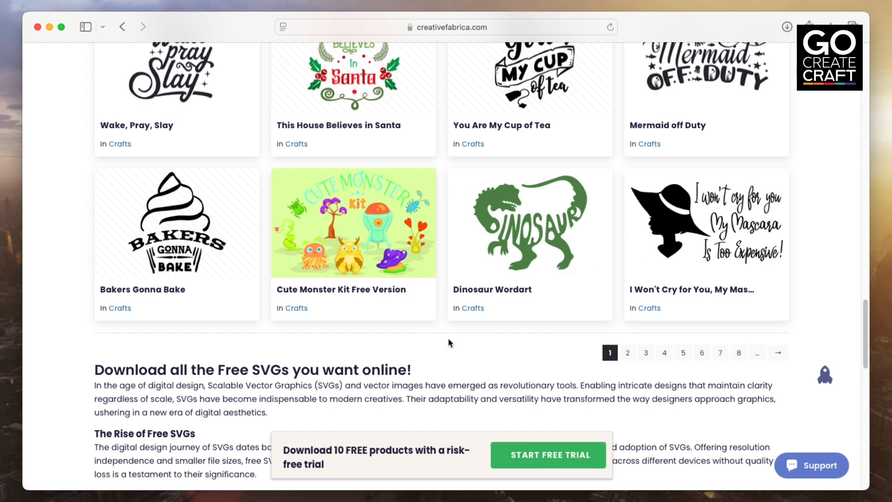
{"action": "left_click", "coordinate": [544, 234]}
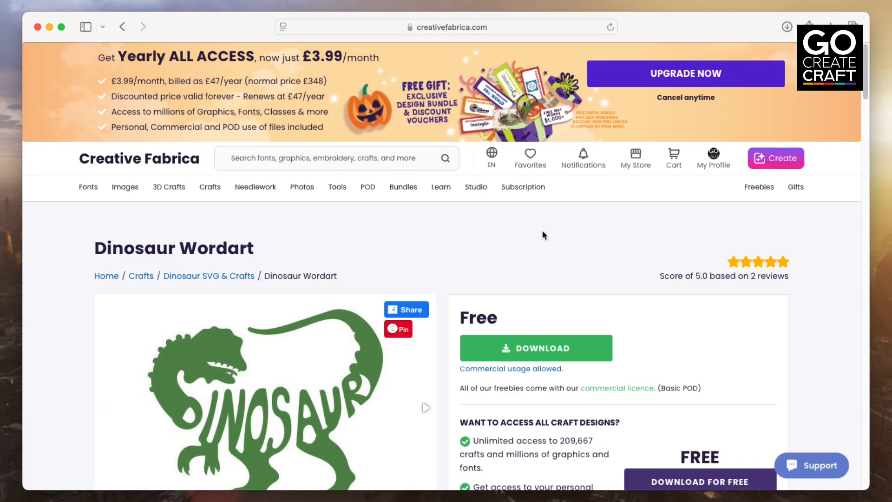
Step: Review the Dinosaur Wordart product page and download the free design
{"action": "scroll", "coordinate": [383, 284], "scroll_direction": "down", "scroll_amount": 2}
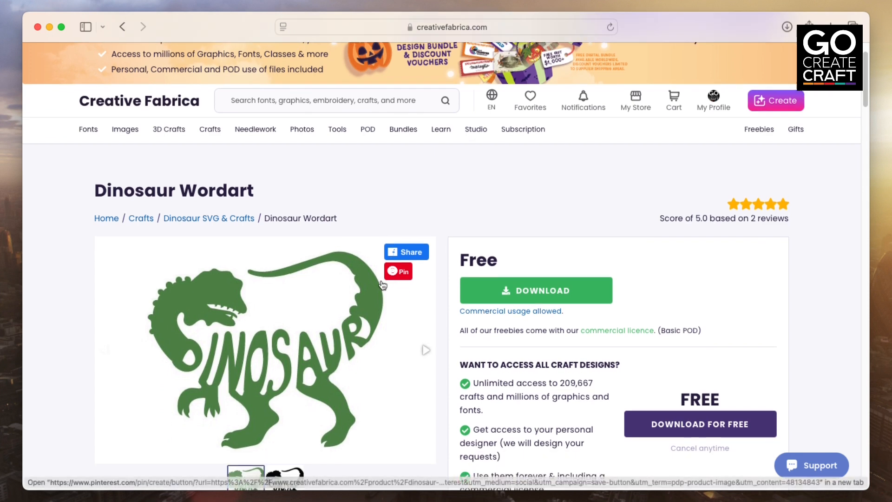
{"action": "scroll", "coordinate": [382, 284], "scroll_direction": "down", "scroll_amount": 3}
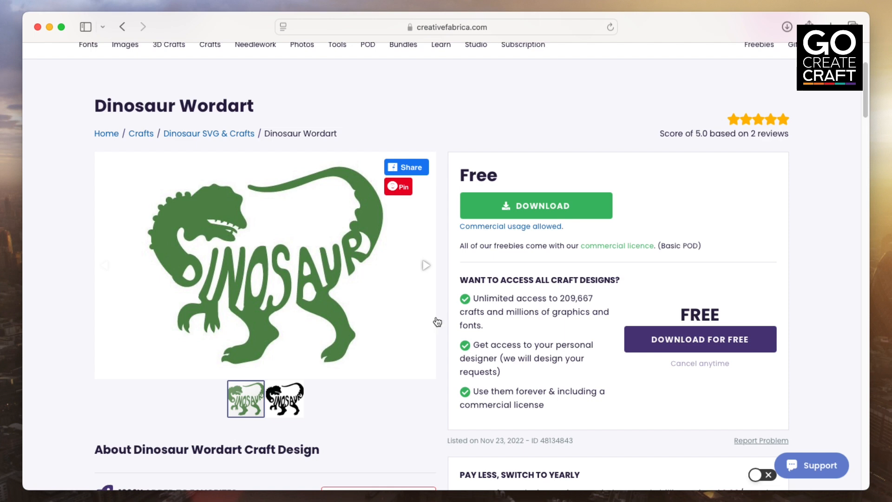
{"action": "left_click", "coordinate": [544, 208]}
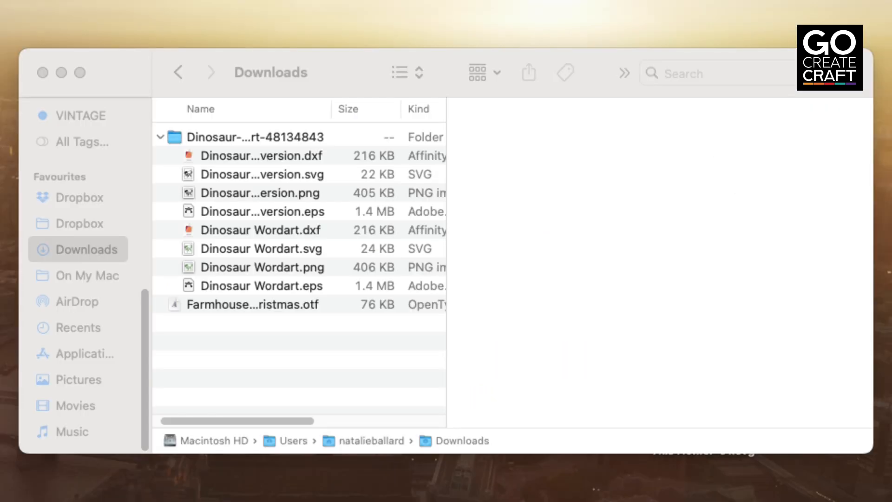
Step: Preview the DXF, SVG, PNG and EPS files of both the black and green Dinosaur Wordart versions in the Downloads folder
{"action": "left_click", "coordinate": [553, 174]}
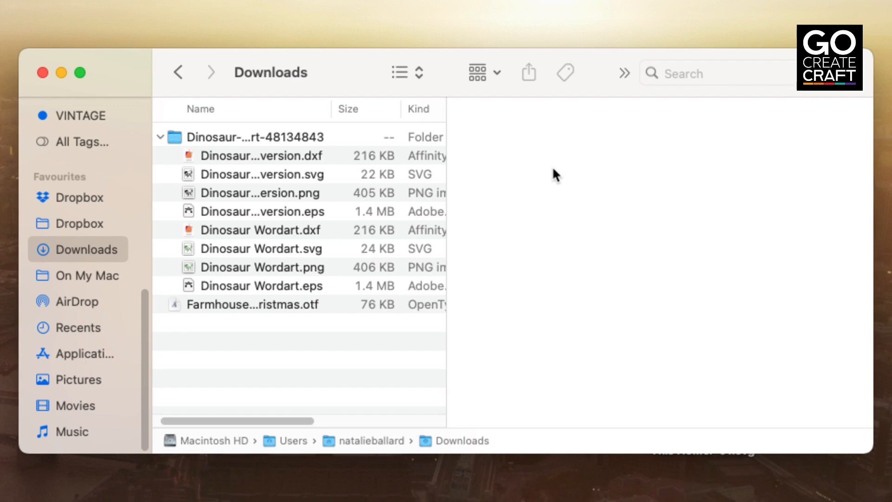
{"action": "left_click", "coordinate": [264, 155]}
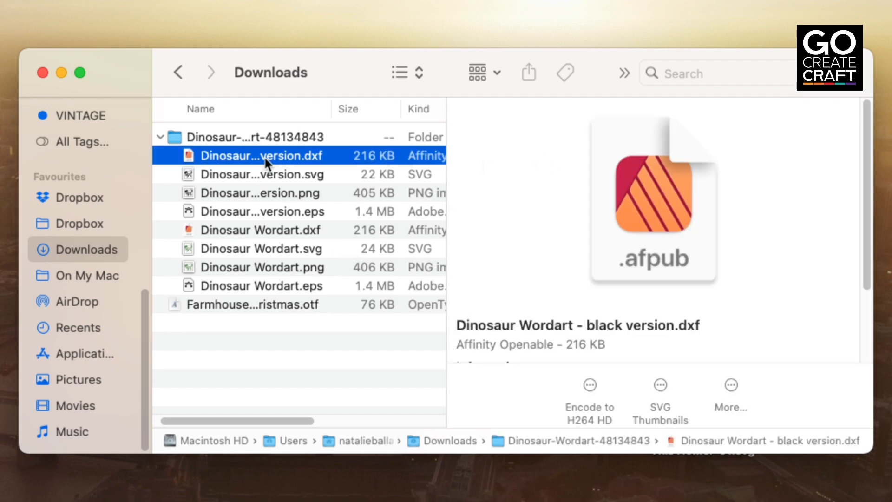
{"action": "left_click", "coordinate": [263, 154]}
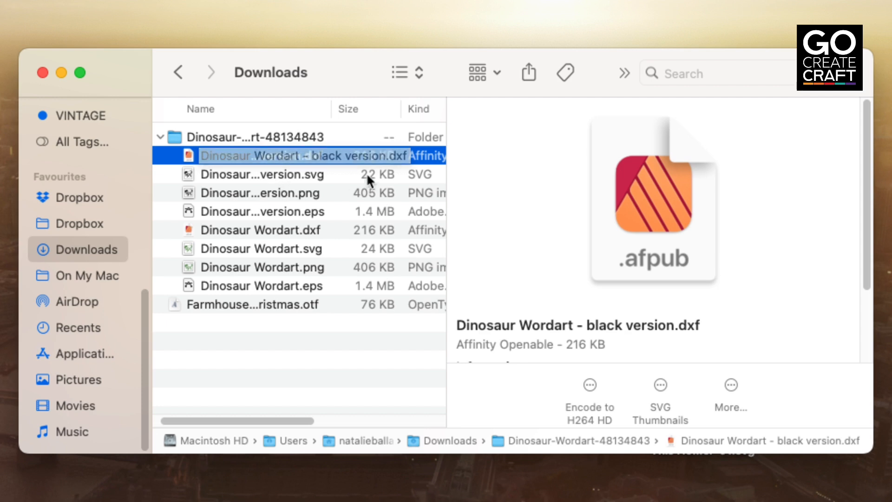
{"action": "left_click", "coordinate": [321, 177]}
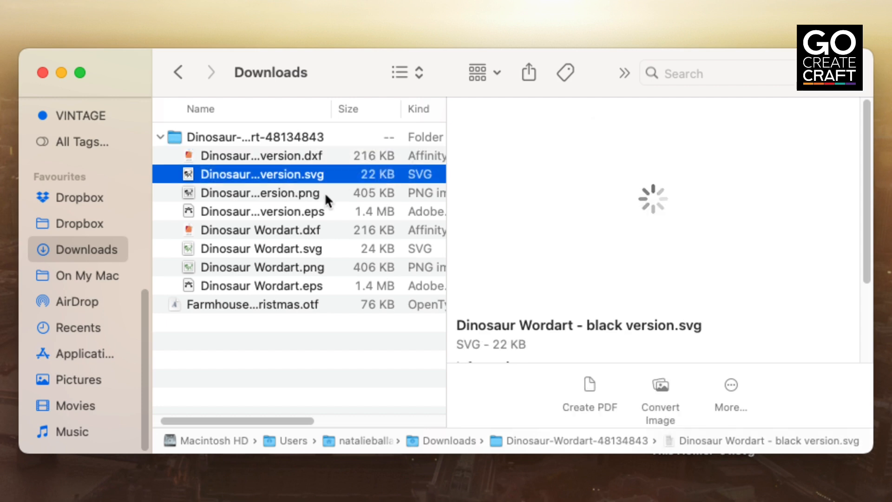
{"action": "left_click", "coordinate": [311, 192]}
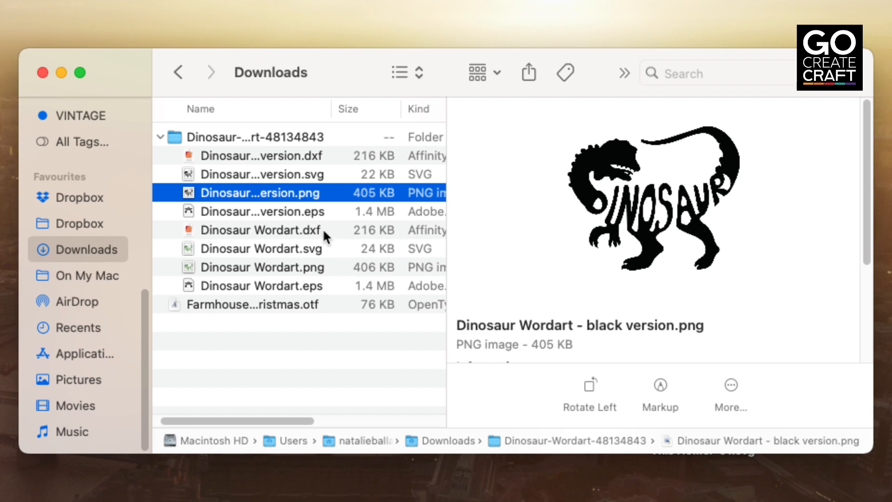
{"action": "left_click", "coordinate": [303, 215]}
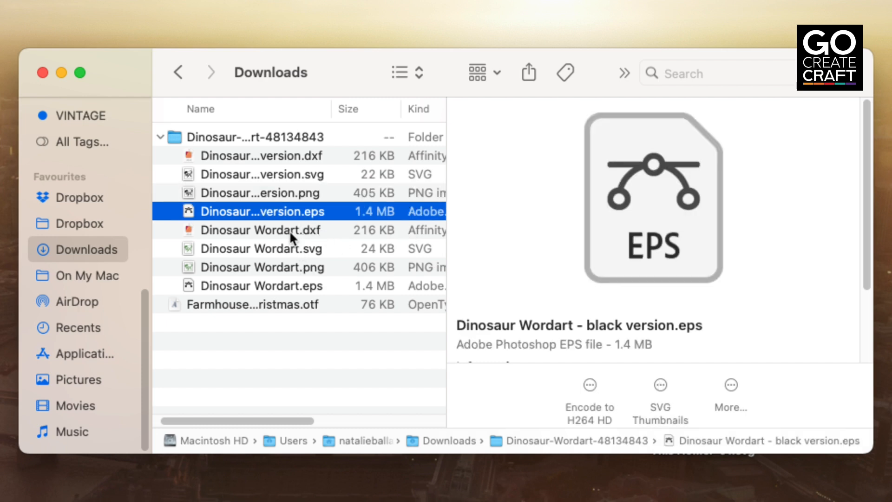
{"action": "left_click", "coordinate": [289, 230]}
{"action": "left_click", "coordinate": [301, 249]}
{"action": "left_click_drag", "start_coordinate": [349, 289], "coordinate": [316, 275]}
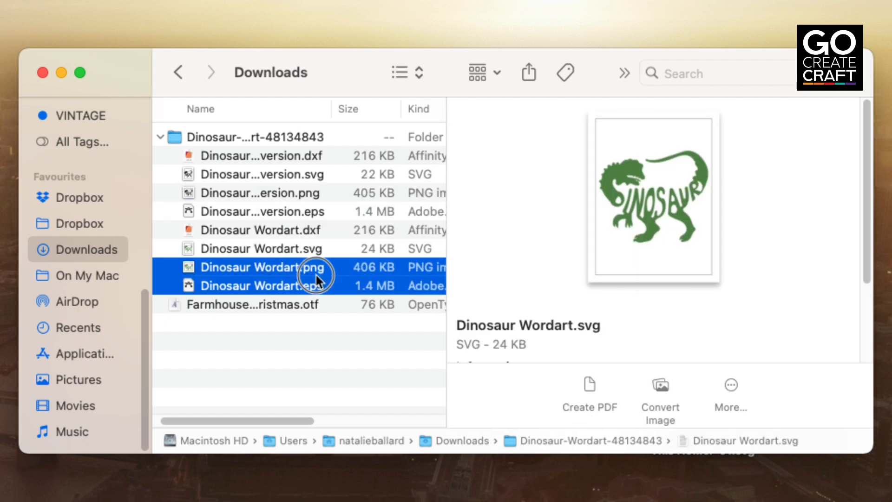
{"action": "left_click", "coordinate": [305, 269]}
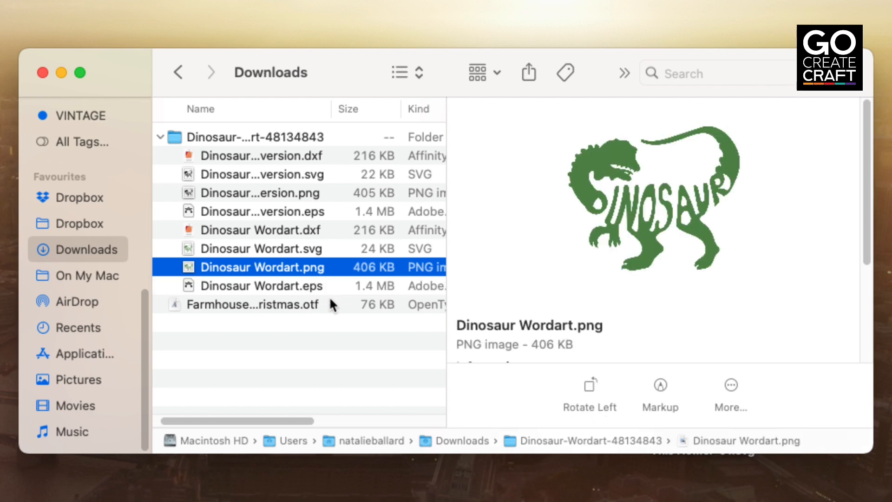
{"action": "left_click", "coordinate": [308, 288]}
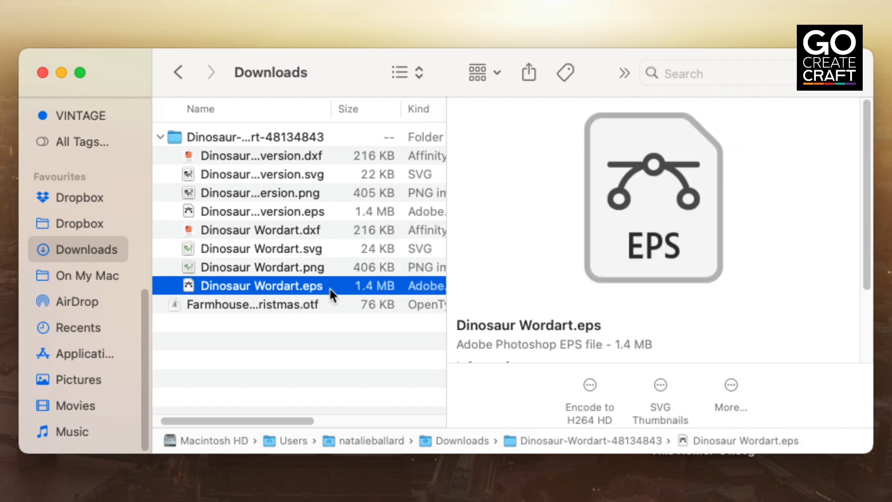
Step: Preview the black version SVG of the Dinosaur Wordart and show its full file name
{"action": "left_click", "coordinate": [296, 177]}
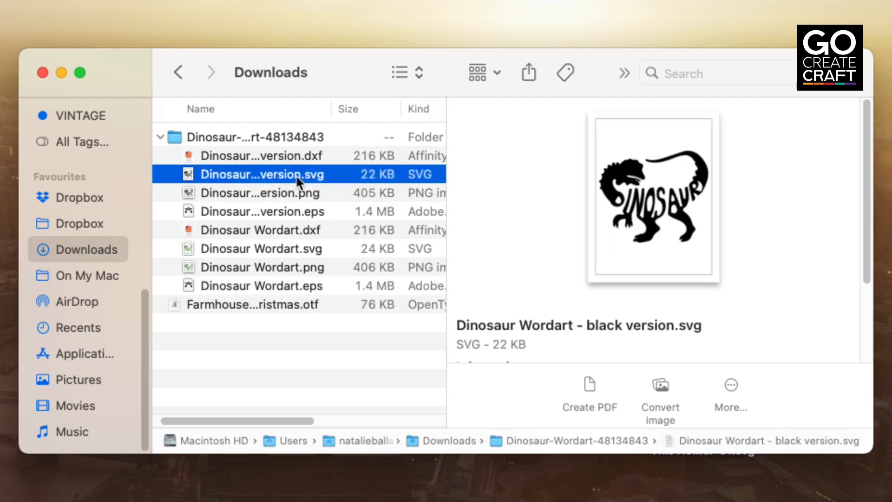
{"action": "left_click", "coordinate": [319, 177]}
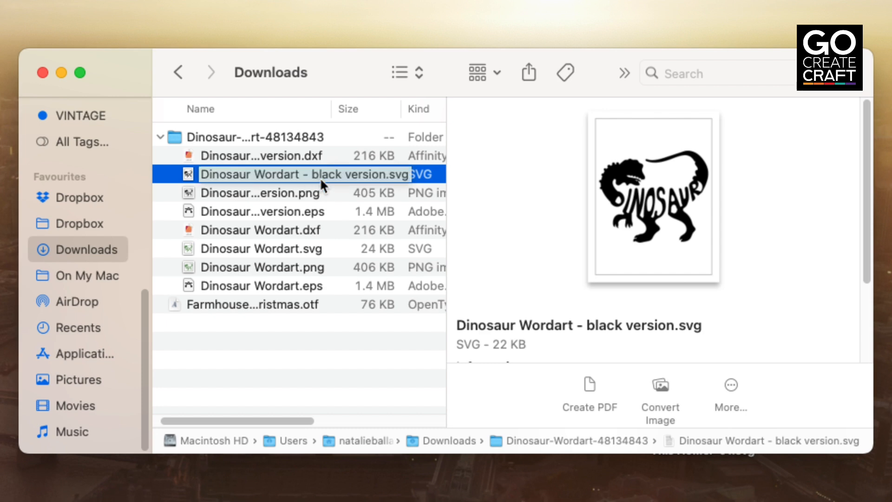
{"action": "key", "text": "Return"}
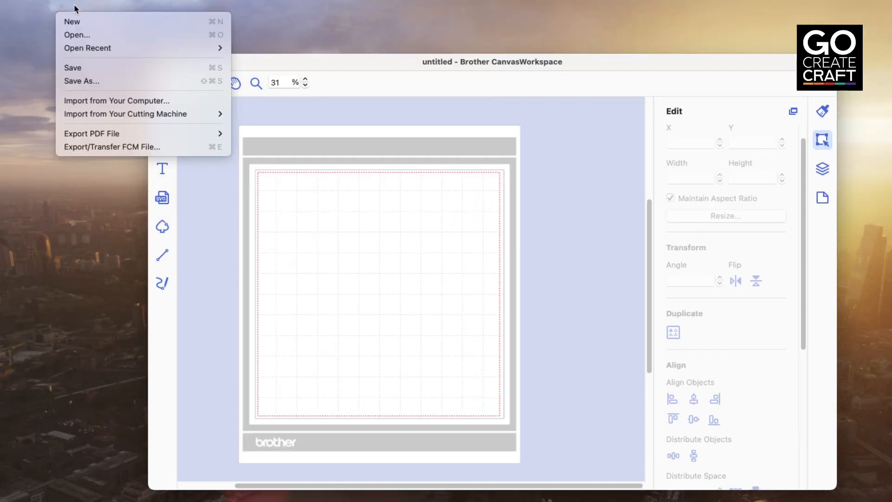
Step: Switch to Brother CanvasWorkspace and import Dinosaur Wordart - black version.svg from the Dinosaur Wordart folder in Downloads
{"action": "mouse_move", "coordinate": [150, 117]}
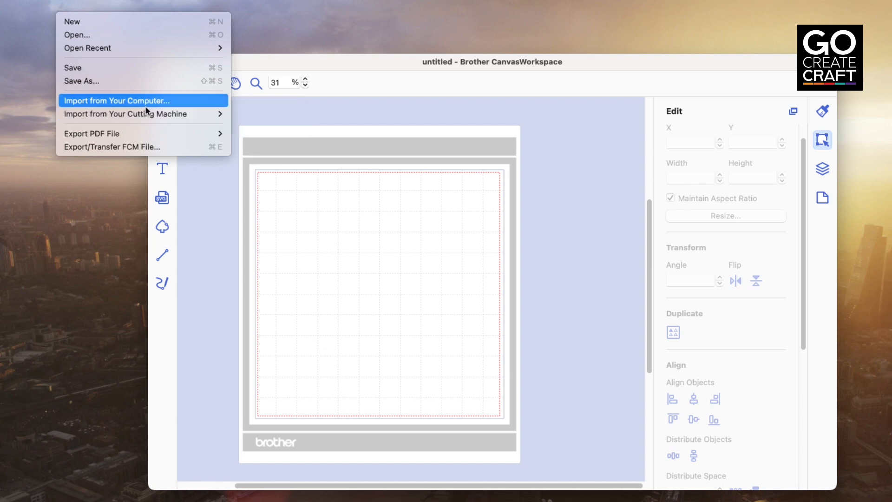
{"action": "left_click", "coordinate": [341, 243]}
{"action": "left_click", "coordinate": [84, 170]}
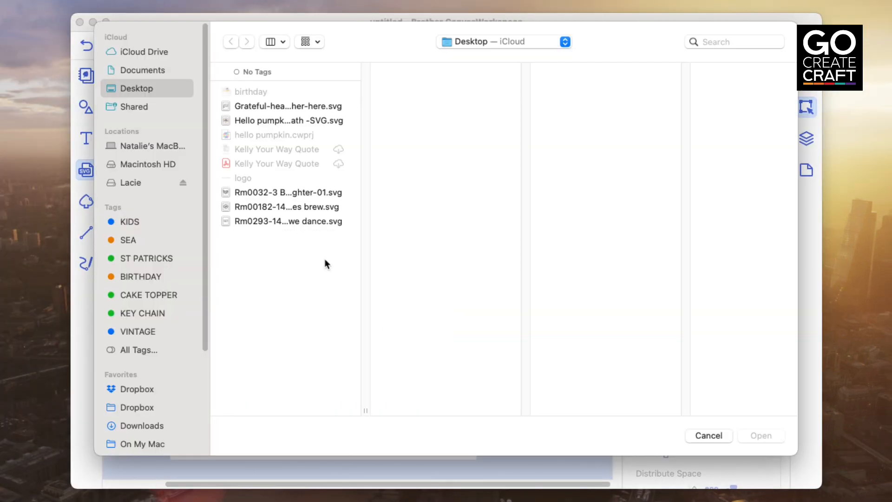
{"action": "left_click", "coordinate": [163, 426]}
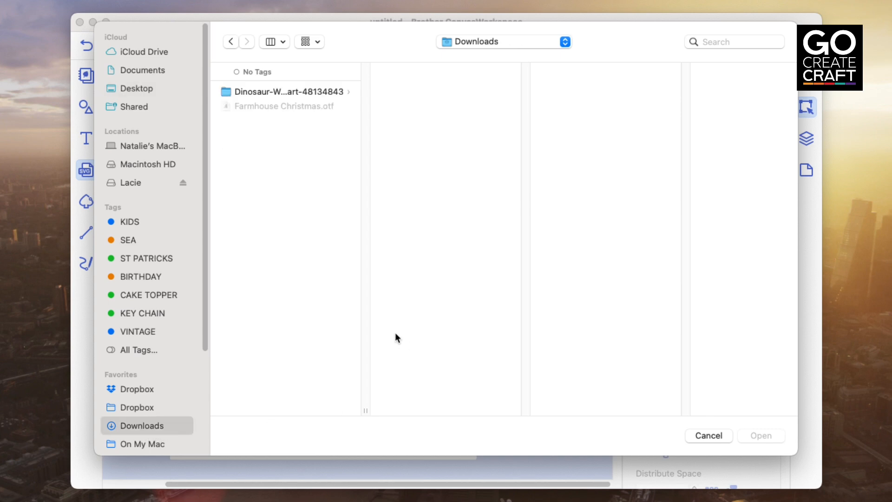
{"action": "left_click", "coordinate": [305, 90]}
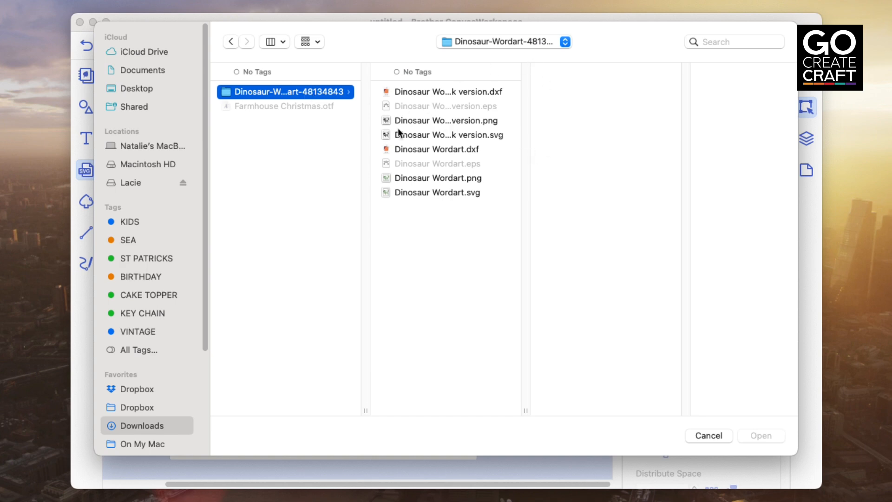
{"action": "left_click", "coordinate": [487, 136]}
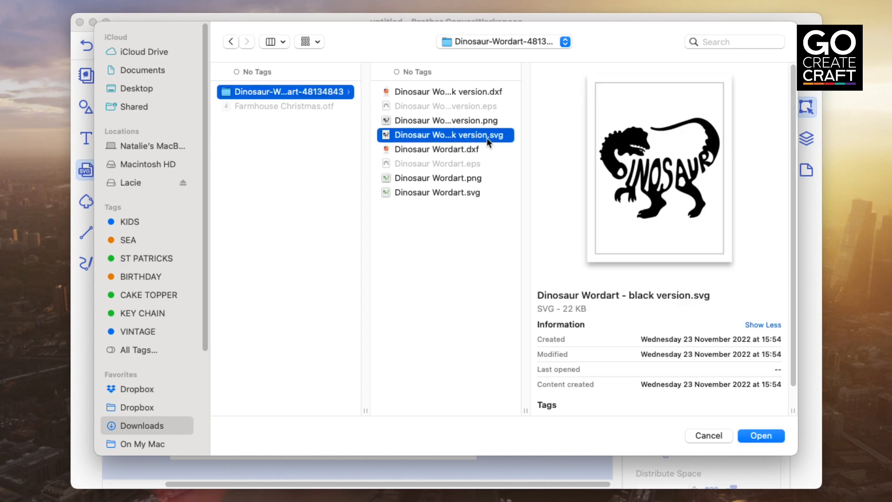
{"action": "left_click", "coordinate": [757, 437]}
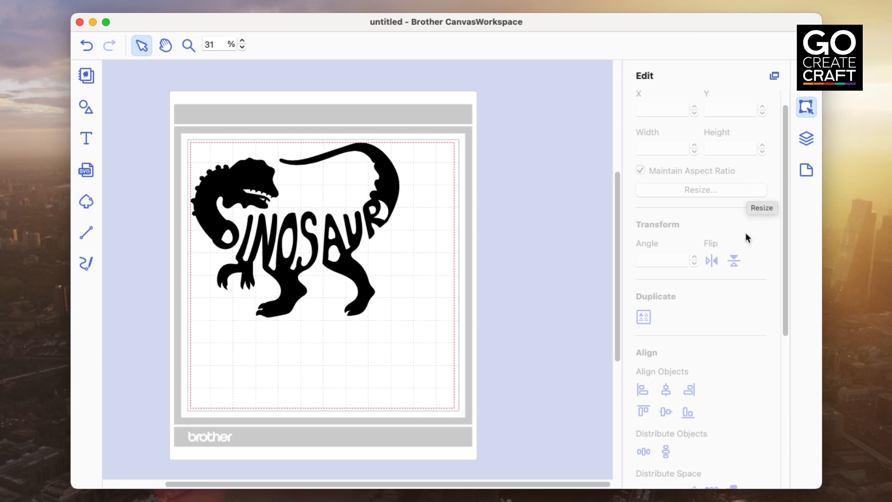
Step: Change the artboard size to Custom Size (for Tiling)
{"action": "left_click", "coordinate": [806, 171]}
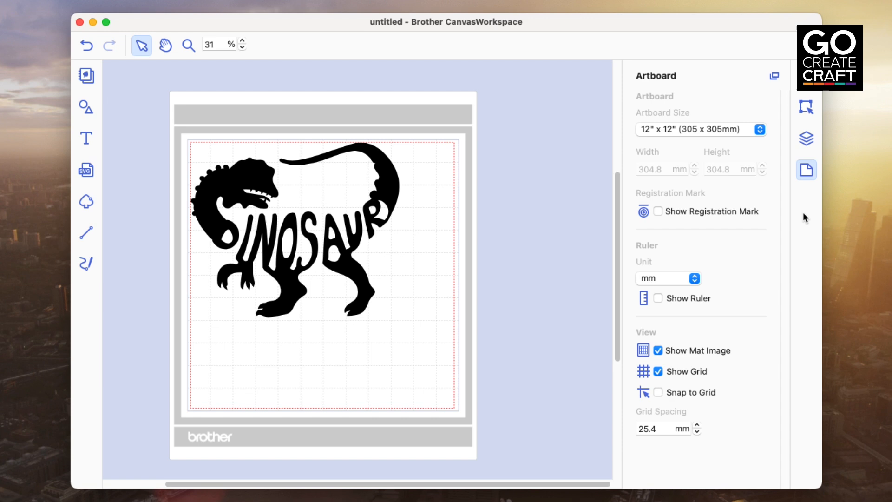
{"action": "left_click", "coordinate": [670, 129]}
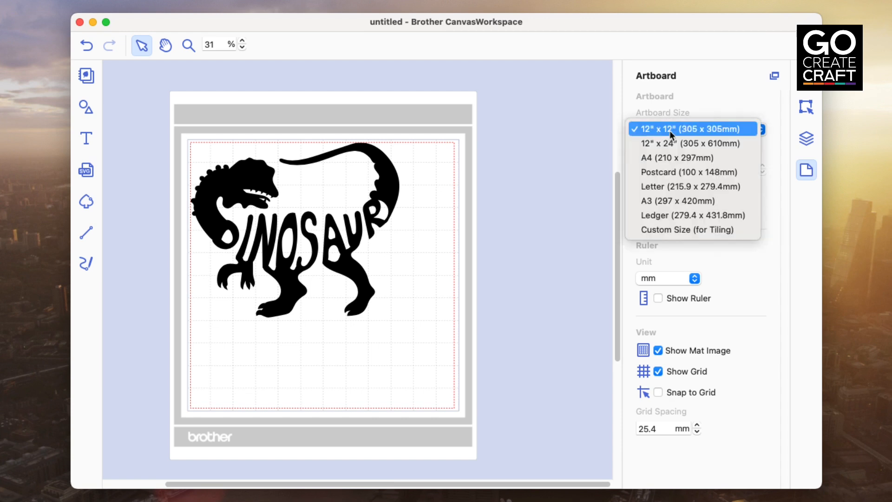
{"action": "left_click", "coordinate": [682, 229]}
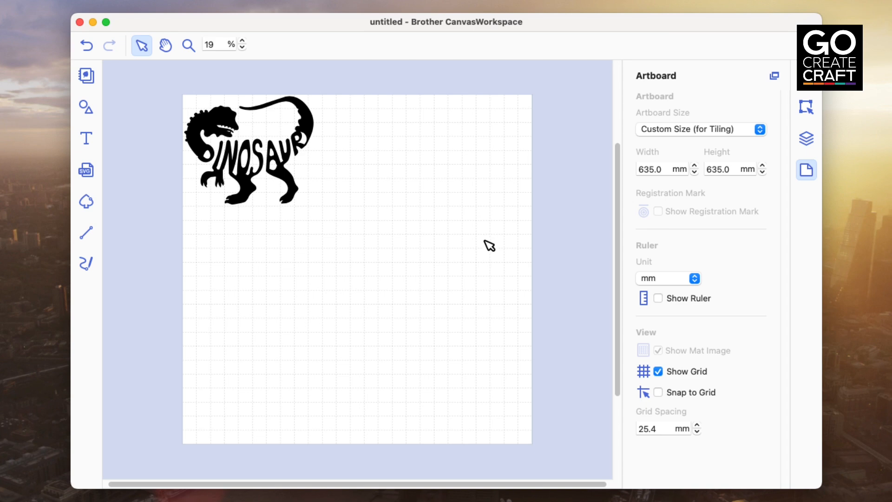
Step: Set the artboard size to 12" x 12" (305 x 305mm) and inspect the dinosaur's separate shapes in the layers
{"action": "left_click", "coordinate": [679, 132]}
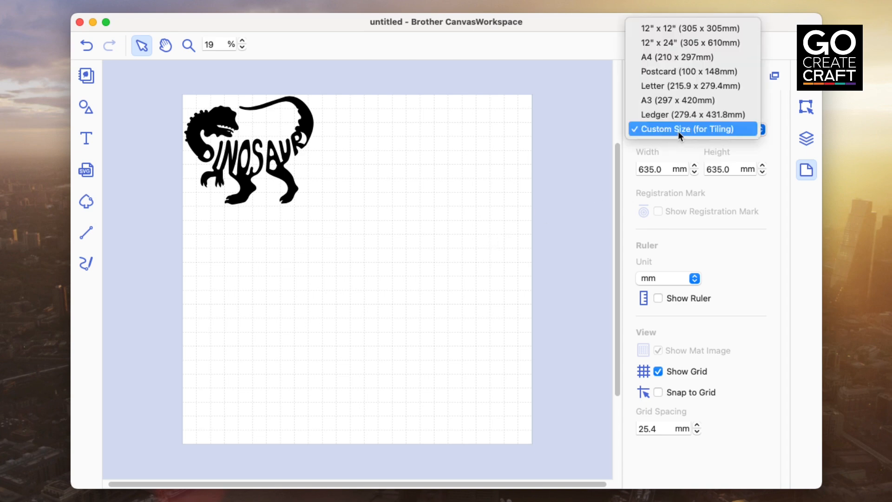
{"action": "left_click", "coordinate": [683, 29]}
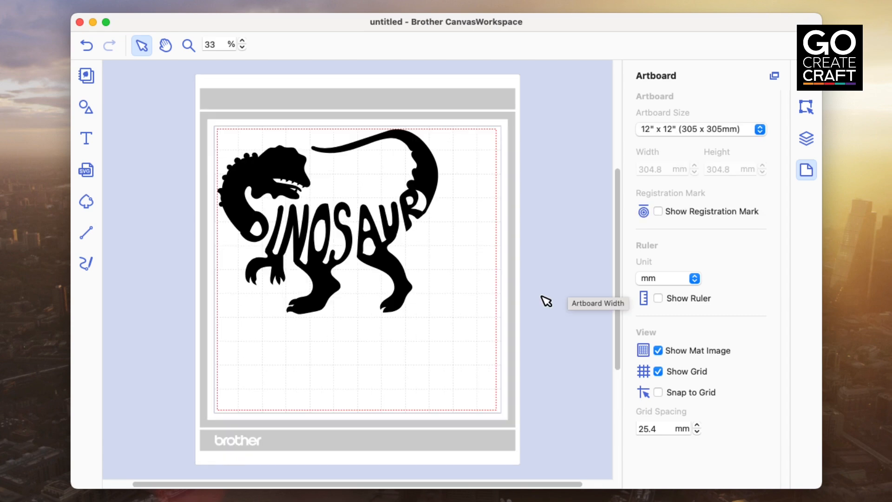
{"action": "left_click", "coordinate": [239, 203]}
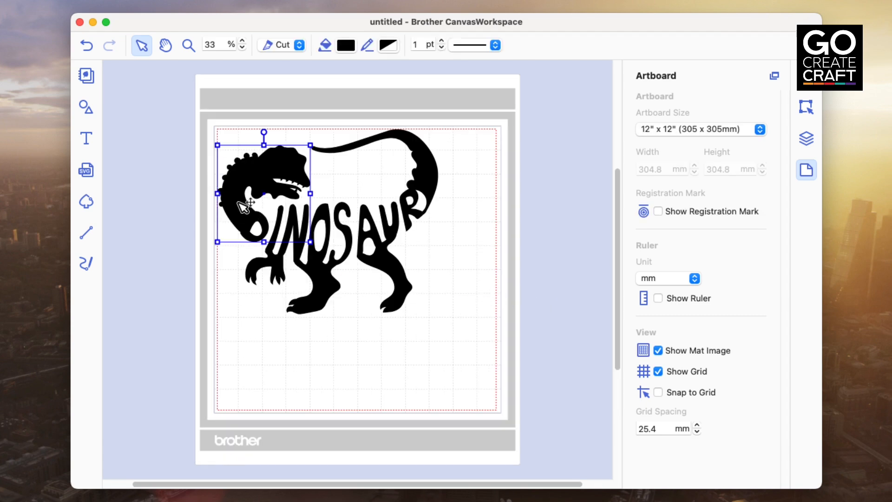
{"action": "left_click", "coordinate": [287, 257]}
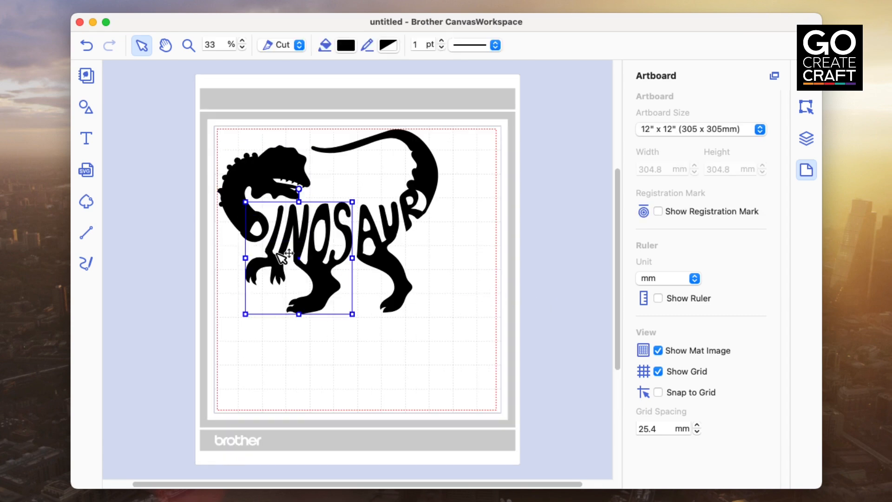
{"action": "left_click", "coordinate": [807, 137]}
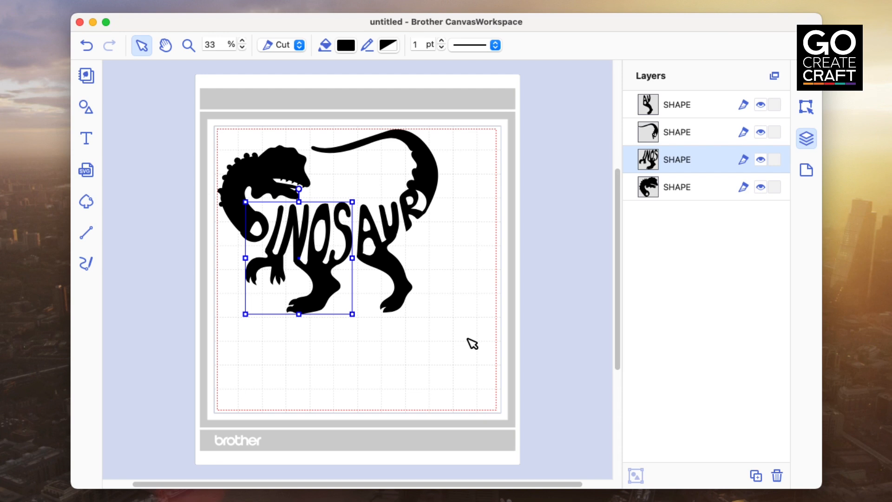
Step: Group all four dinosaur shapes and enlarge the group proportionally to nearly the full cutting height, extending past the mat's right edge
{"action": "left_click_drag", "start_coordinate": [152, 115], "coordinate": [544, 374]}
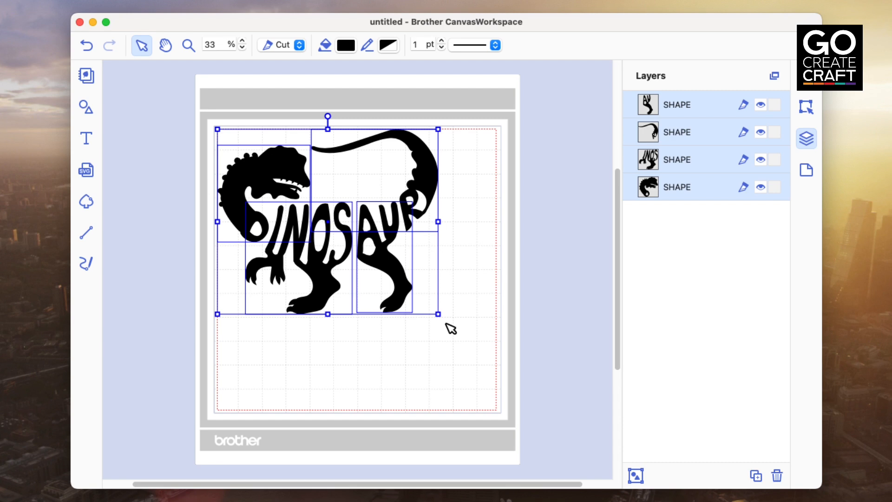
{"action": "key", "text": "super+g"}
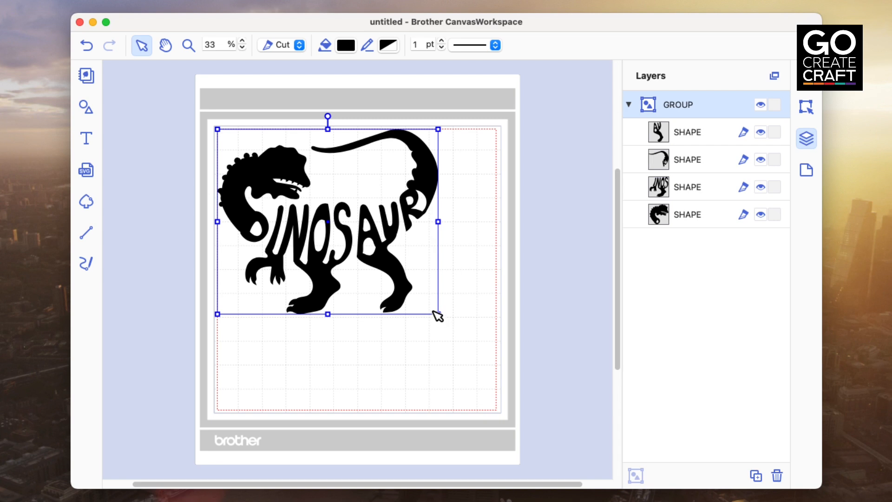
{"action": "left_click_drag", "start_coordinate": [438, 314], "coordinate": [547, 422]}
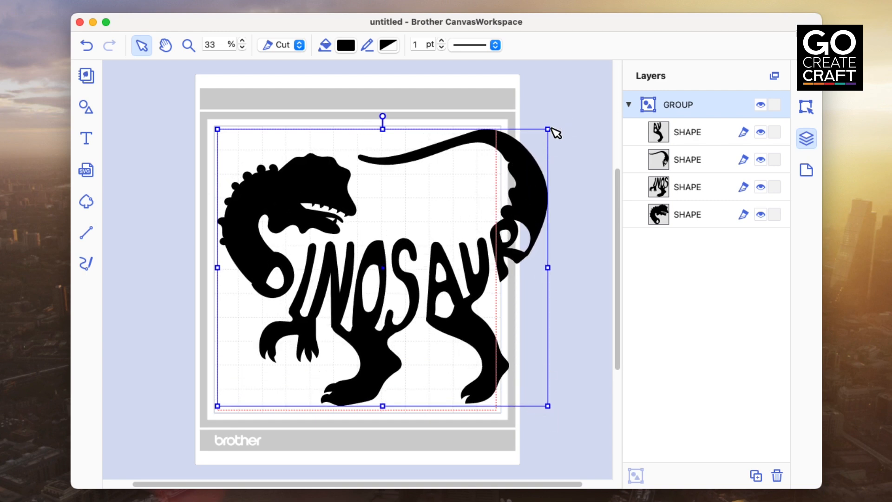
{"action": "left_click_drag", "start_coordinate": [546, 132], "coordinate": [545, 134]}
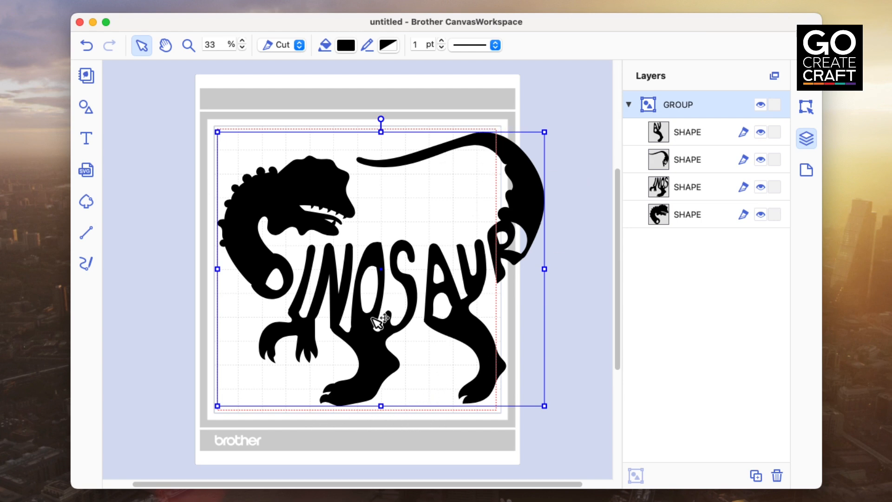
Step: Move the dinosaur right until the gap between the S and A sits on the cutting area's edge, then ungroup it
{"action": "left_click_drag", "start_coordinate": [257, 271], "coordinate": [330, 271]}
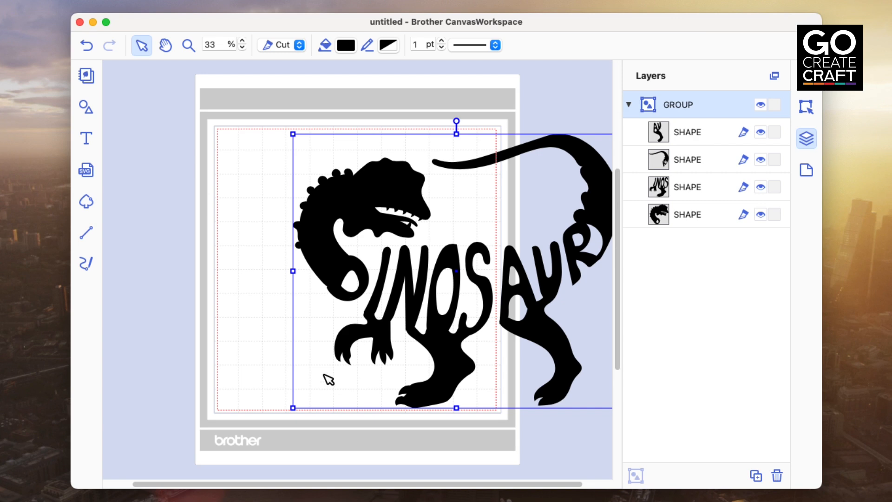
{"action": "key", "text": "super+shift+g"}
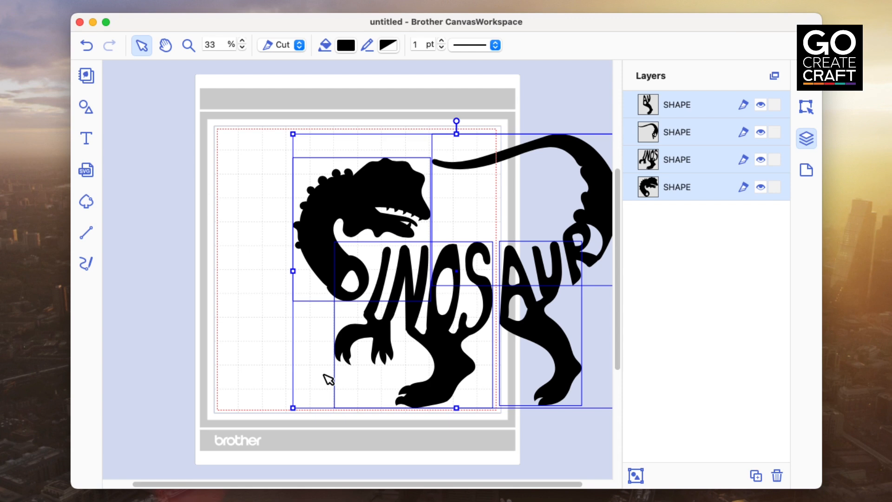
{"action": "left_click", "coordinate": [227, 394]}
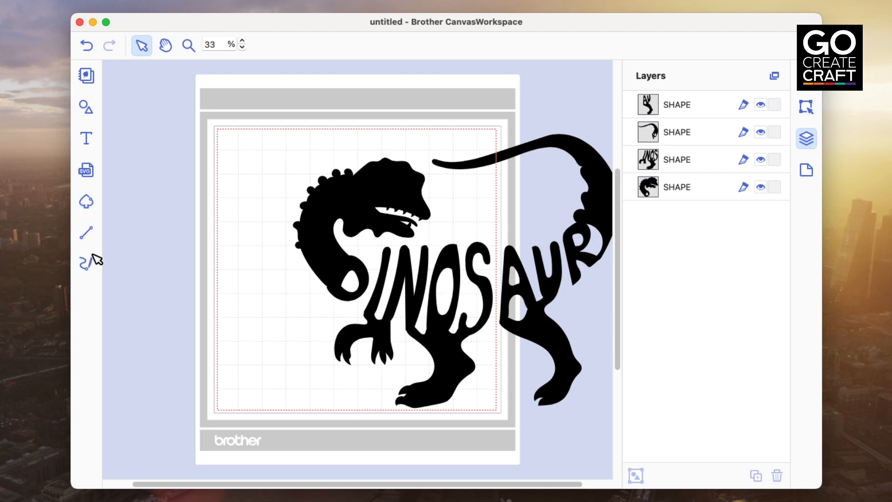
Step: Add a plain rectangle, reduce it to a thin vertical sliver and place it across the tail at the cutting area's right edge
{"action": "left_click", "coordinate": [86, 108]}
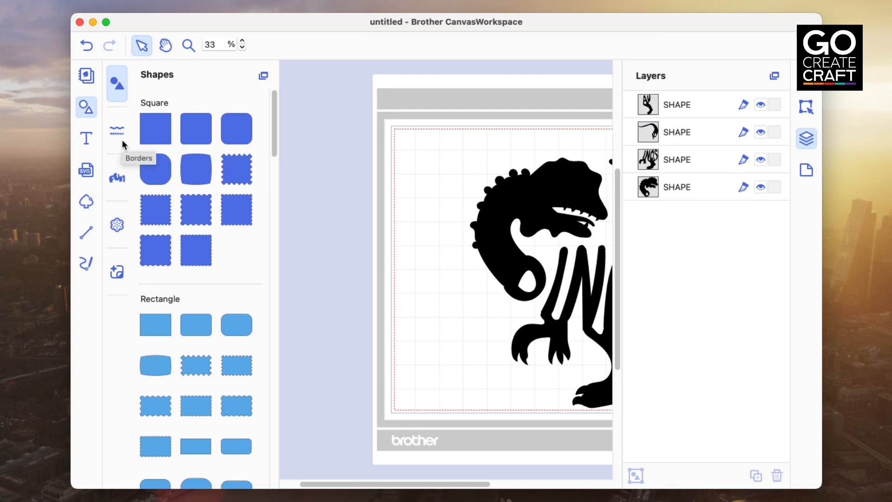
{"action": "left_click", "coordinate": [156, 328]}
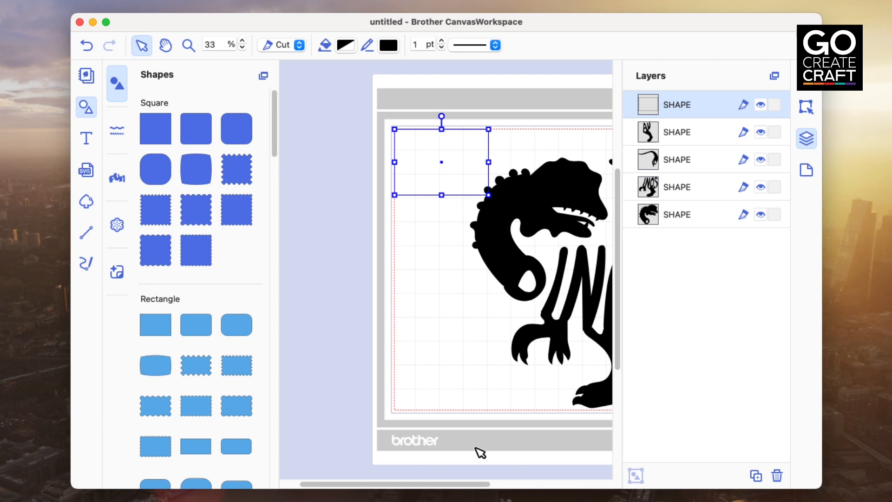
{"action": "left_click_drag", "start_coordinate": [426, 484], "coordinate": [494, 484]}
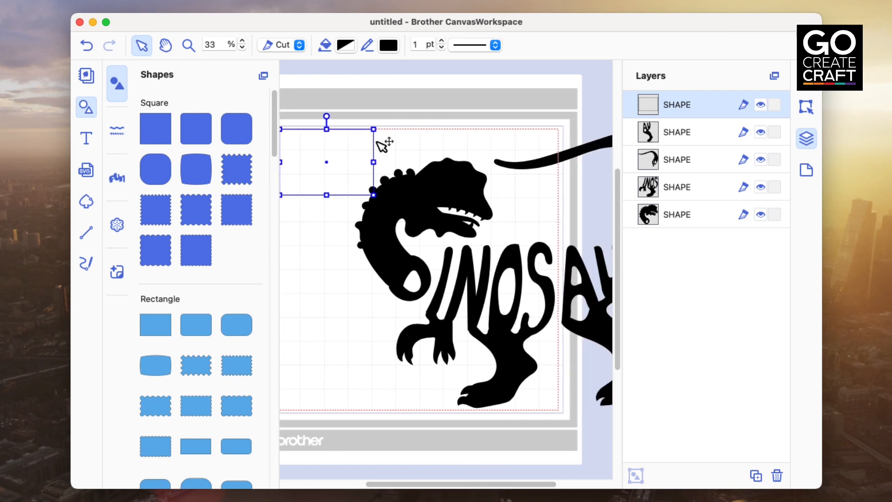
{"action": "left_click_drag", "start_coordinate": [373, 130], "coordinate": [575, 213]}
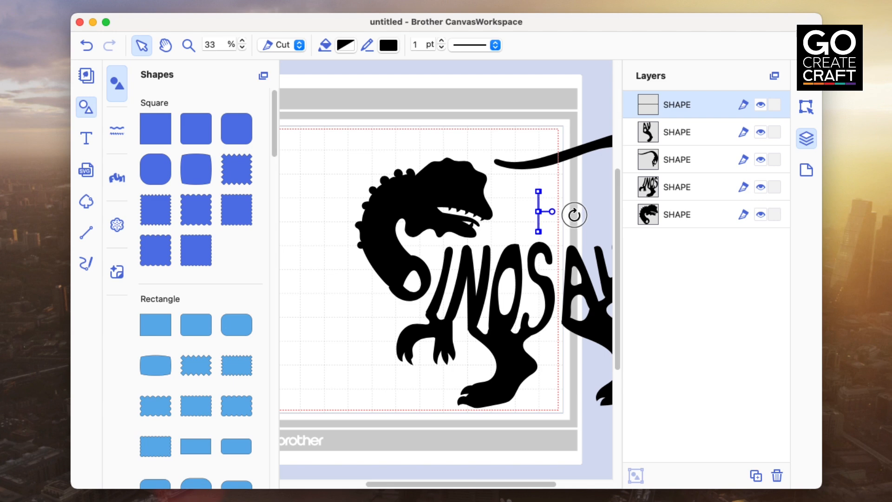
{"action": "left_click_drag", "start_coordinate": [575, 215], "coordinate": [575, 215]}
{"action": "left_click_drag", "start_coordinate": [542, 226], "coordinate": [560, 170]}
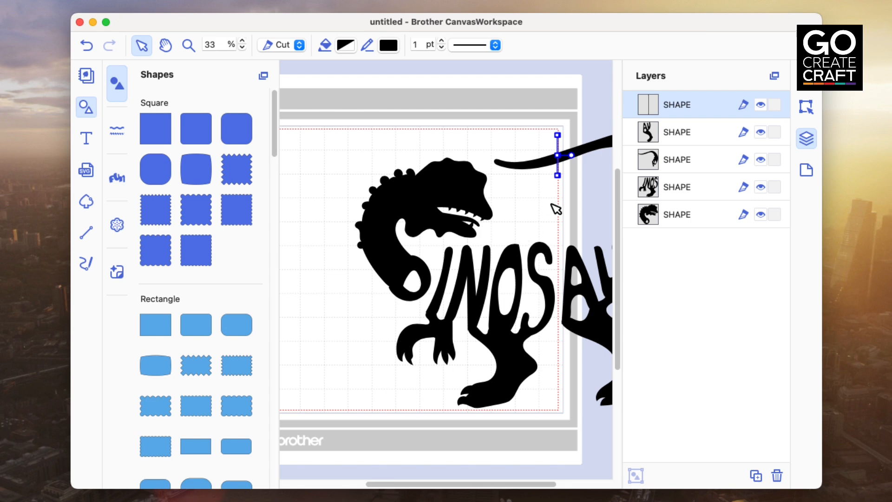
Step: Subtract the thin sliver from the dinosaur's tail shape to cut through the tail
{"action": "left_click", "coordinate": [588, 154], "text": "shift"}
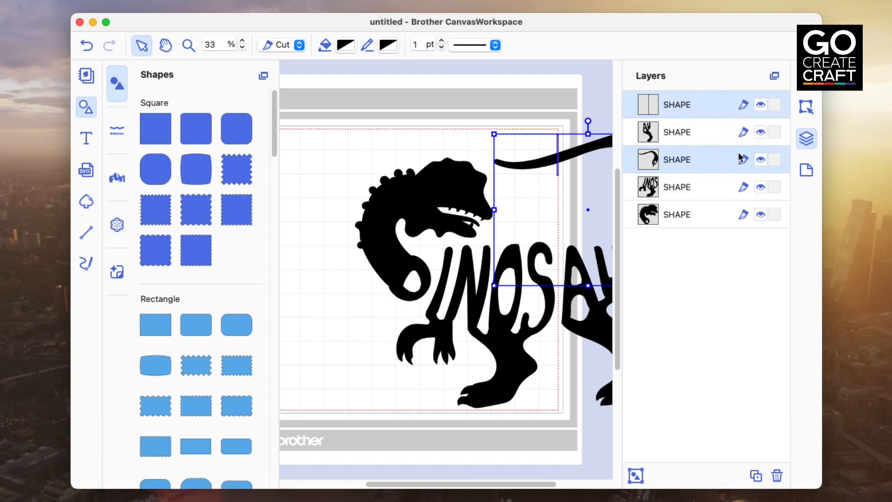
{"action": "left_click", "coordinate": [806, 111]}
{"action": "scroll", "coordinate": [746, 357], "scroll_direction": "down", "scroll_amount": 3}
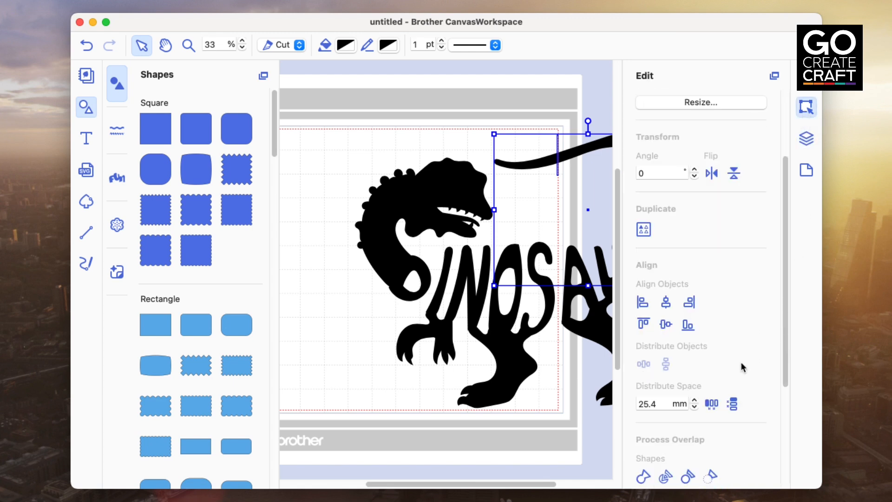
{"action": "scroll", "coordinate": [741, 361], "scroll_direction": "down", "scroll_amount": 3}
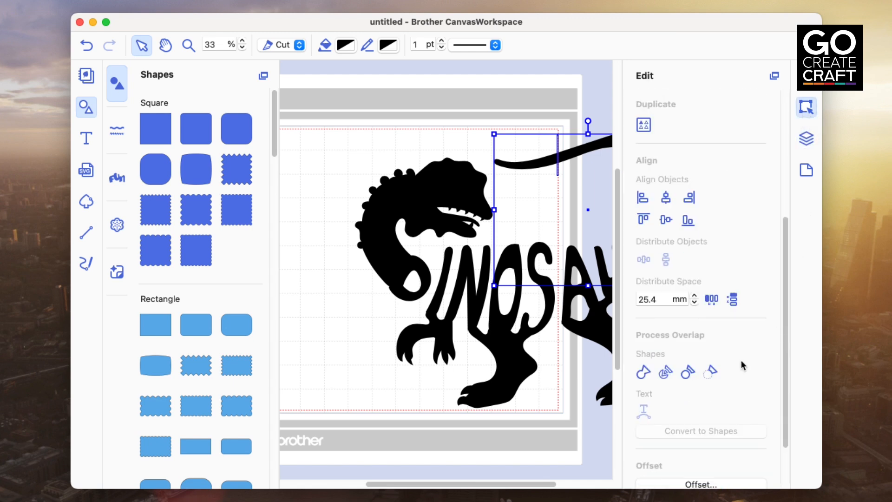
{"action": "left_click", "coordinate": [713, 372]}
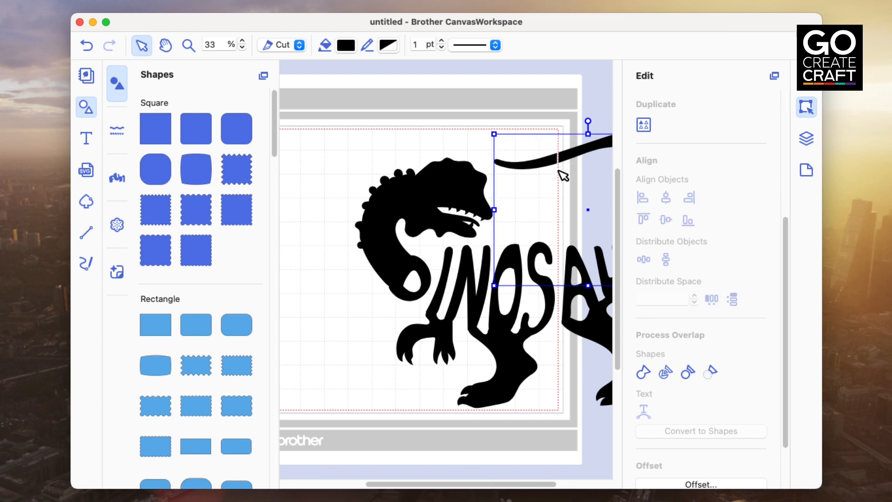
Step: Divide the cut tail into two separate shapes and check them in the layers
{"action": "left_click", "coordinate": [806, 138]}
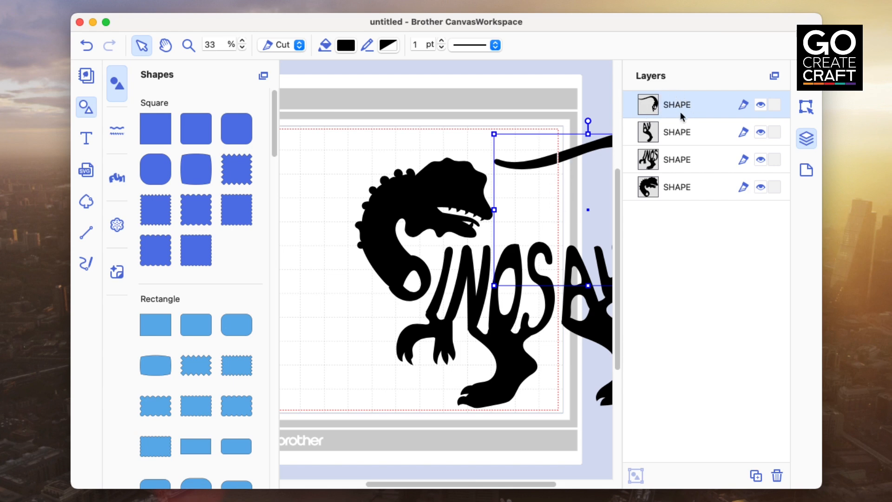
{"action": "left_click", "coordinate": [805, 111]}
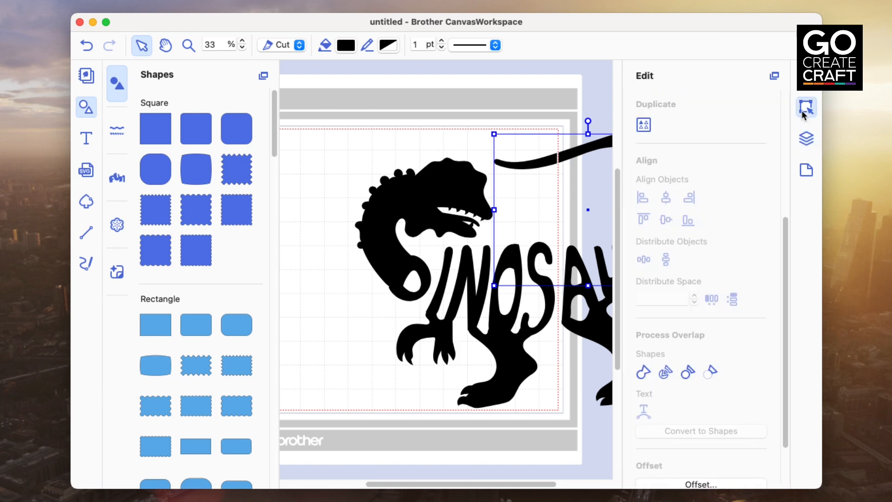
{"action": "left_click", "coordinate": [662, 377]}
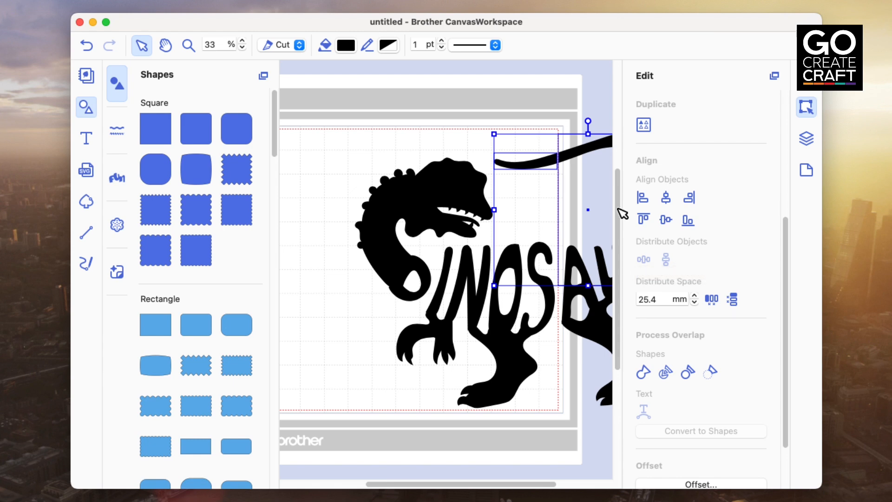
{"action": "left_click", "coordinate": [807, 140]}
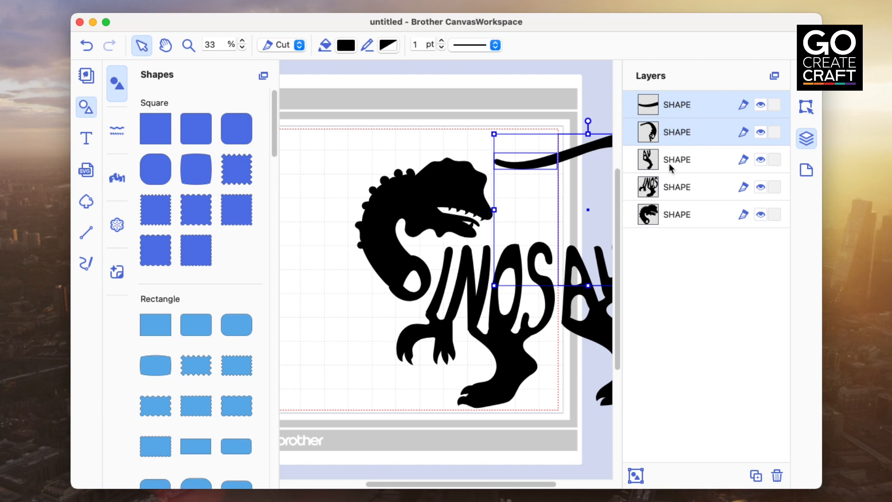
{"action": "left_click", "coordinate": [353, 134]}
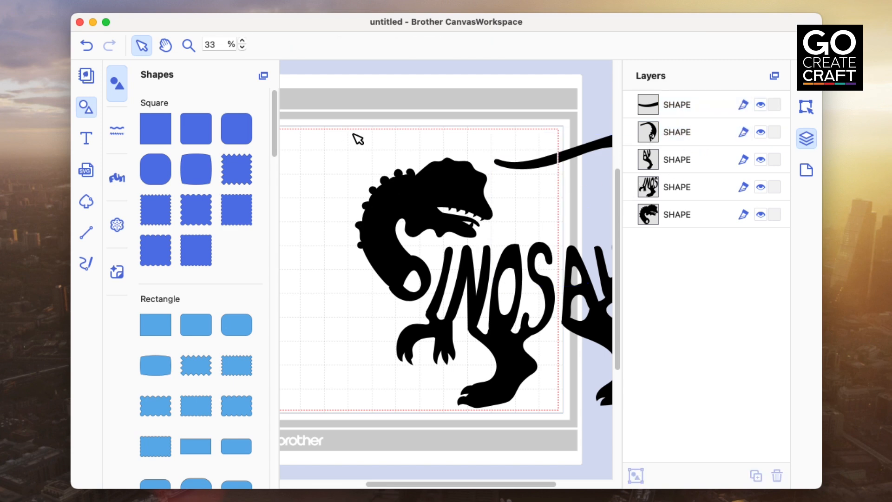
Step: Group the head, the INOS lettering and the tail tip, and rename the group Left Mat
{"action": "scroll", "coordinate": [358, 139], "scroll_direction": "down", "scroll_amount": 5}
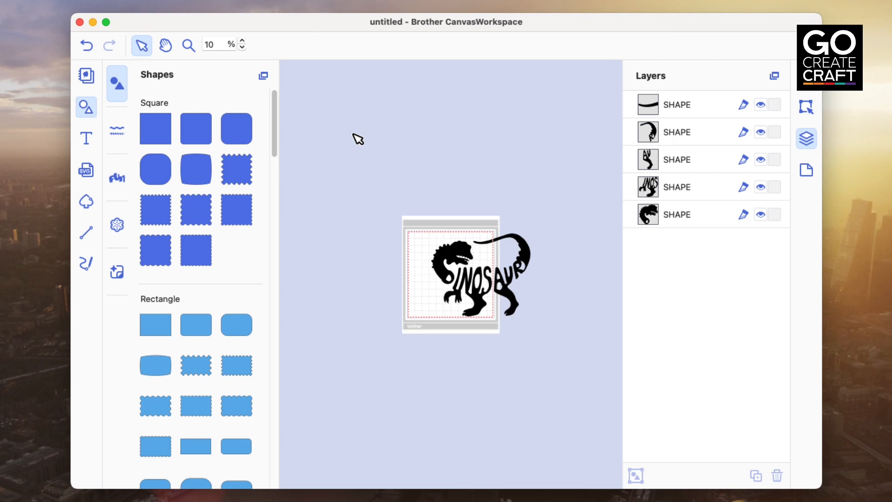
{"action": "left_click_drag", "start_coordinate": [366, 201], "coordinate": [492, 360]}
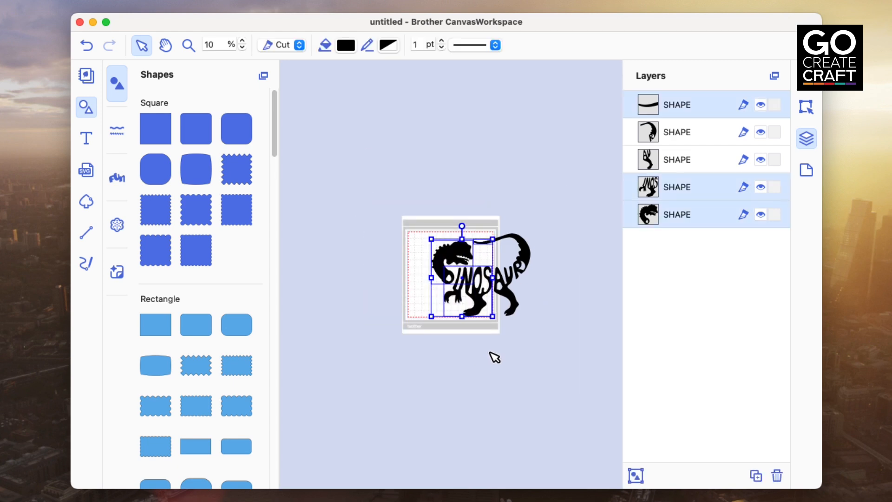
{"action": "key", "text": "super+g"}
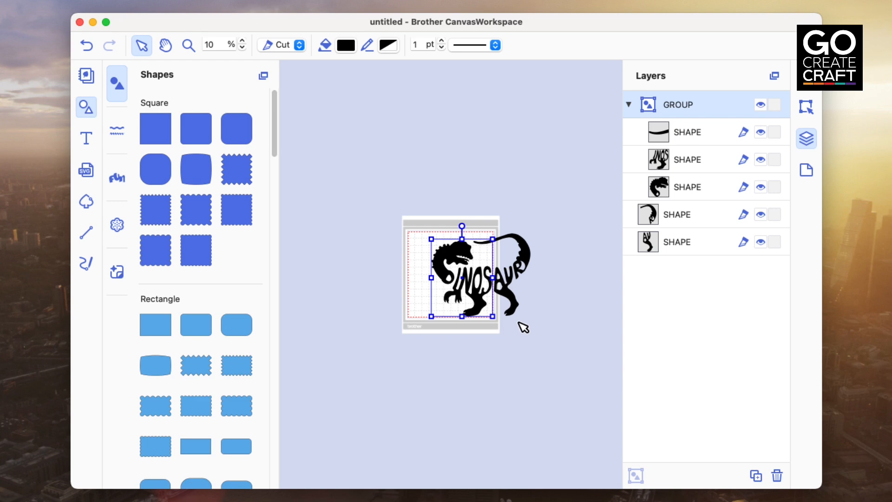
{"action": "double_click", "coordinate": [688, 106]}
{"action": "left_click_drag", "start_coordinate": [695, 106], "coordinate": [630, 104]}
{"action": "type", "text": "Laye"}
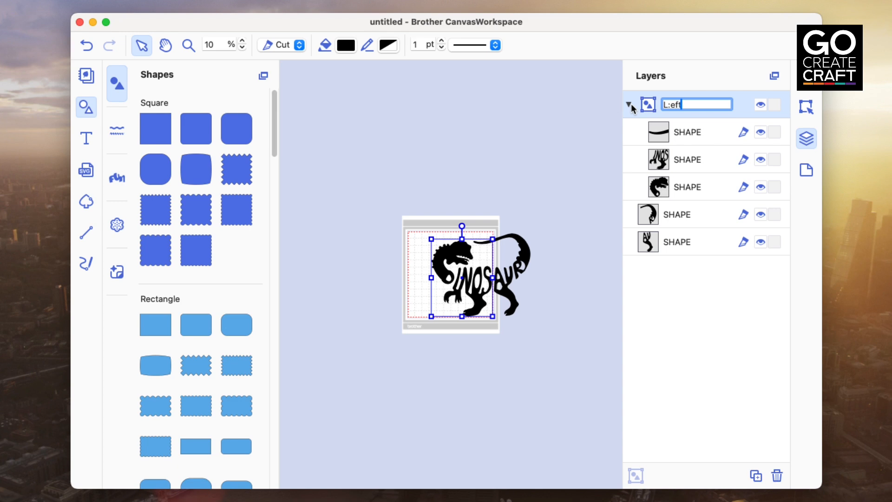
{"action": "key", "text": "BackSpace"}
{"action": "key", "text": "BackSpace"}
{"action": "key", "text": "BackSpace"}
{"action": "type", "text": "eft Mat"}
{"action": "key", "text": "Return"}
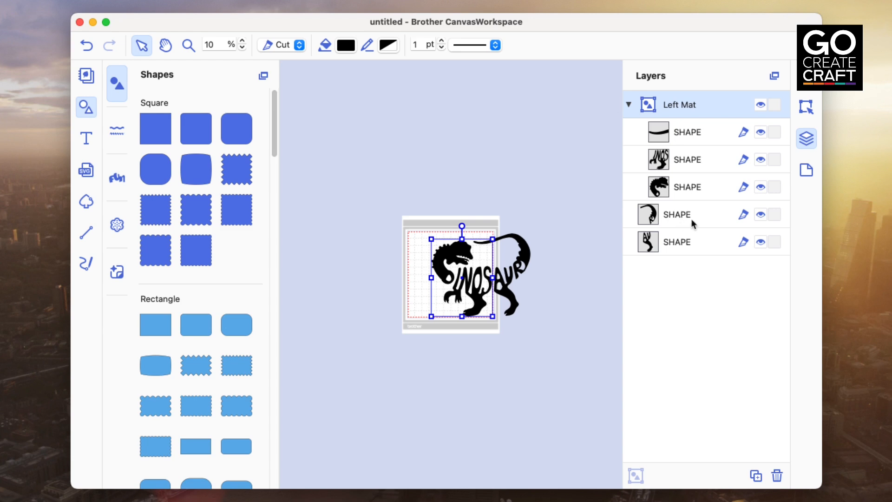
Step: Group the remaining tail shape with the AU leg shape and rename the group Right Mat
{"action": "left_click", "coordinate": [693, 221]}
{"action": "left_click", "coordinate": [676, 243], "text": "shift"}
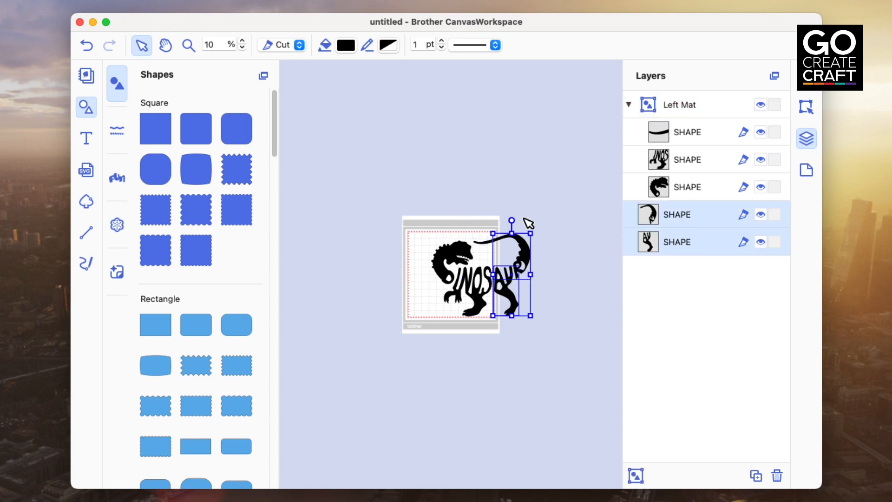
{"action": "key", "text": "super+g"}
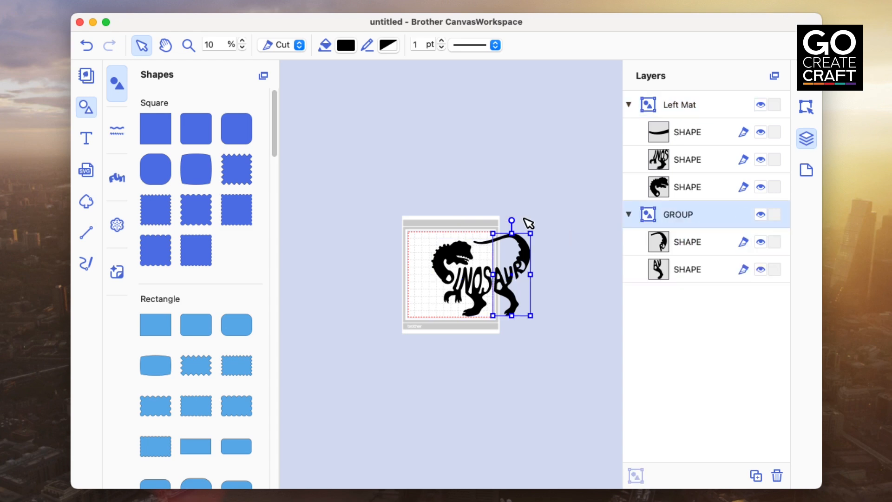
{"action": "double_click", "coordinate": [681, 214]}
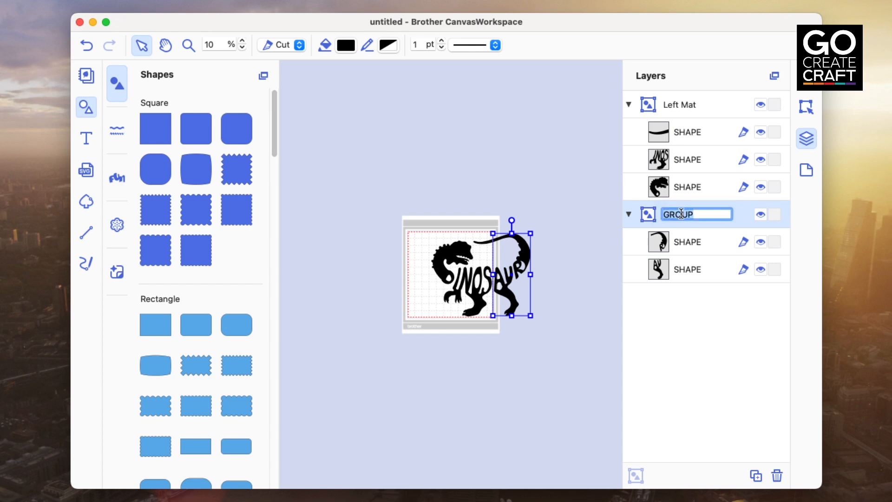
{"action": "type", "text": "Right Mat"}
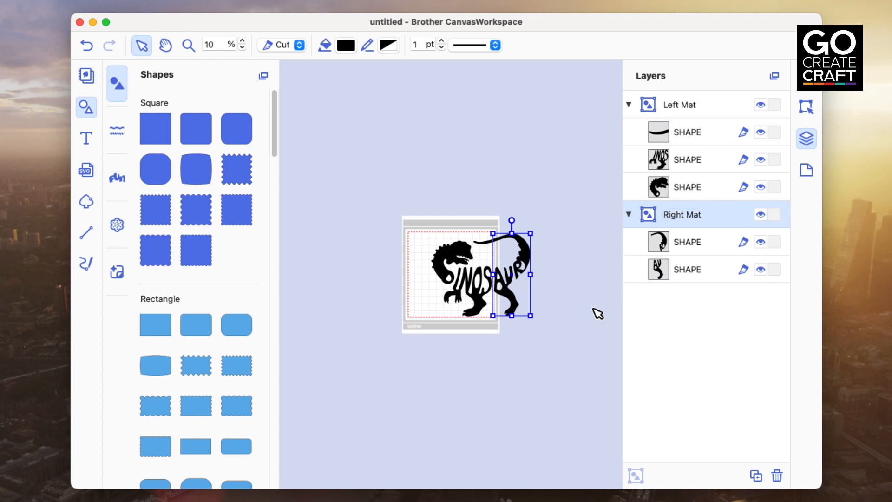
{"action": "left_click", "coordinate": [583, 279]}
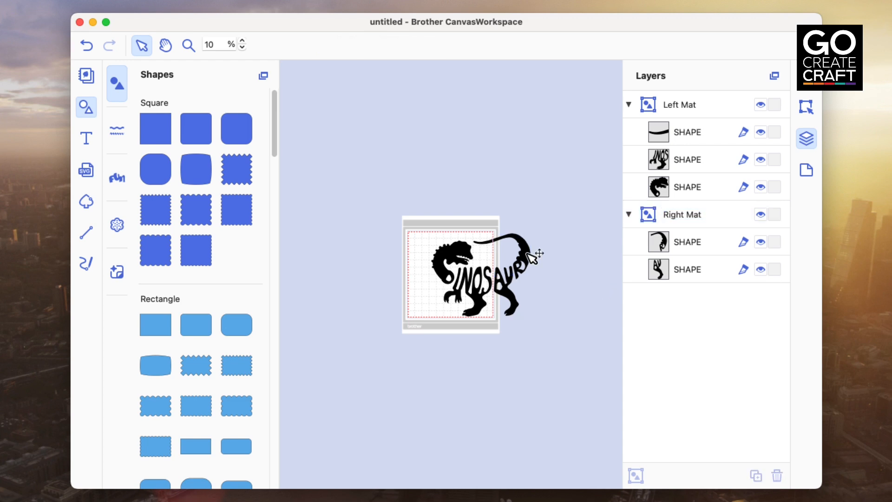
{"action": "left_click", "coordinate": [534, 253]}
{"action": "left_click_drag", "start_coordinate": [534, 254], "coordinate": [454, 275]}
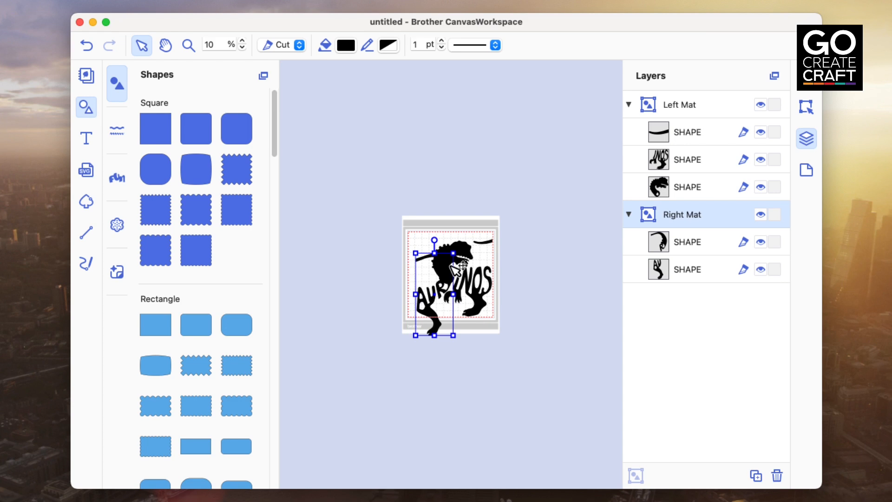
{"action": "key", "text": "super+z"}
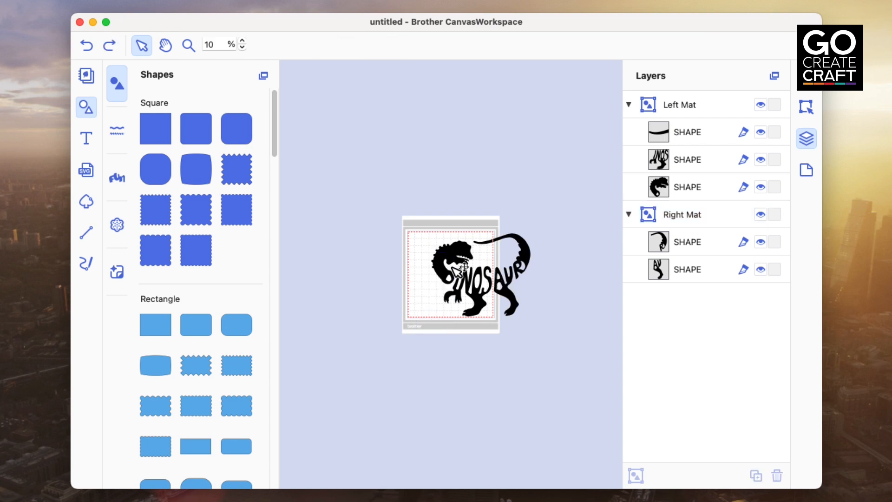
Step: Move the Right Mat group fully onto the mat, just inside the left edge of the cutting area, overlapping the Left Mat pieces
{"action": "left_click", "coordinate": [530, 259]}
{"action": "left_click_drag", "start_coordinate": [530, 258], "coordinate": [447, 250]}
{"action": "scroll", "coordinate": [600, 287], "scroll_direction": "up", "scroll_amount": 2}
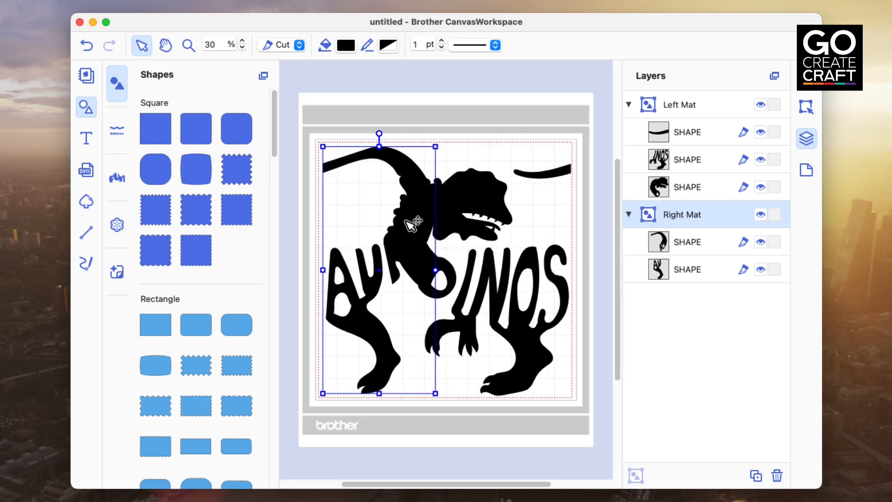
{"action": "key", "text": "Left"}
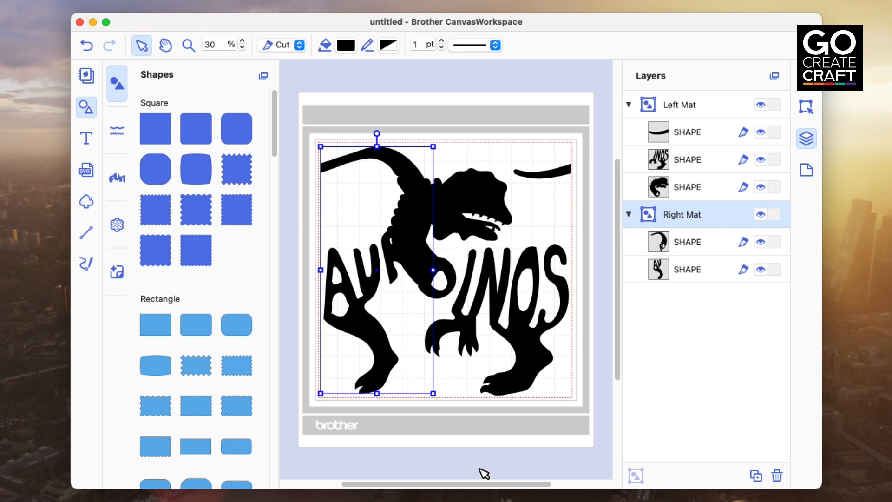
{"action": "left_click", "coordinate": [473, 449]}
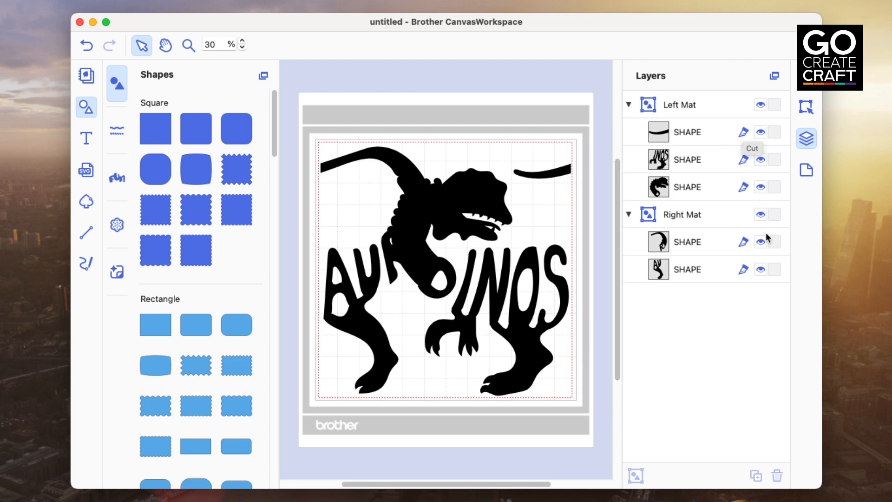
Step: Check each mat group on its own and leave only the Right Mat group visible, with the Left Mat group hidden
{"action": "left_click", "coordinate": [761, 216]}
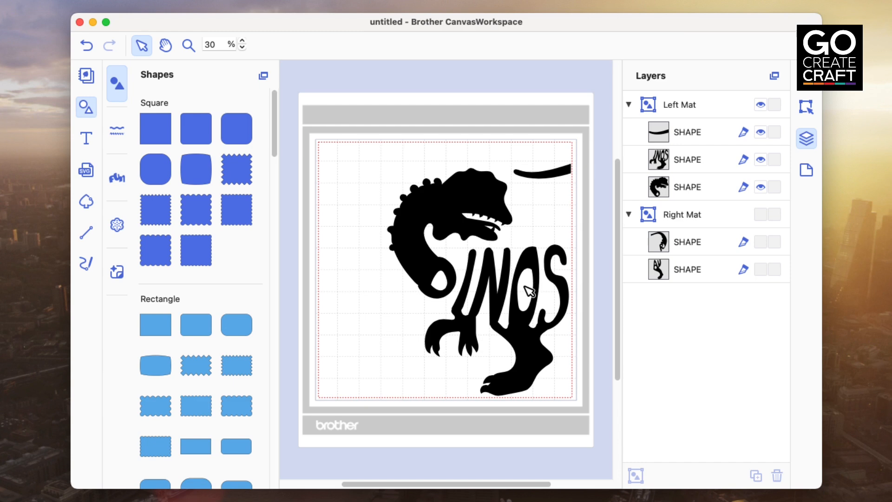
{"action": "left_click", "coordinate": [761, 104]}
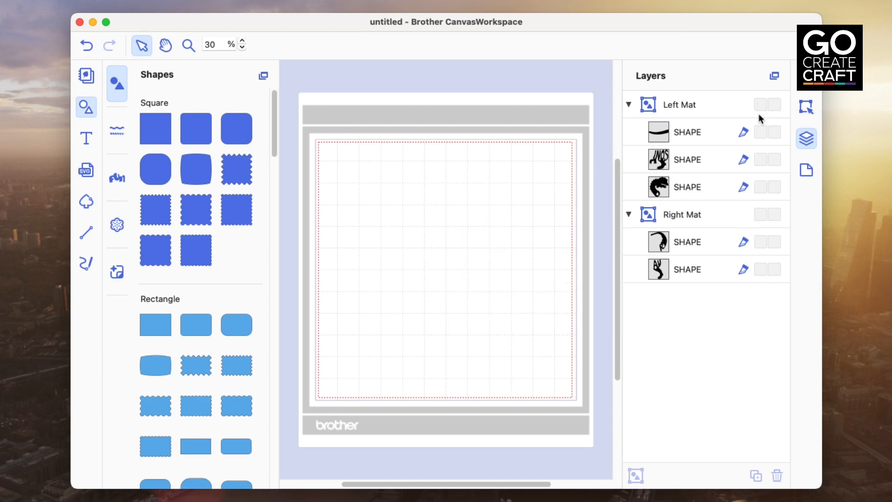
{"action": "left_click", "coordinate": [760, 215]}
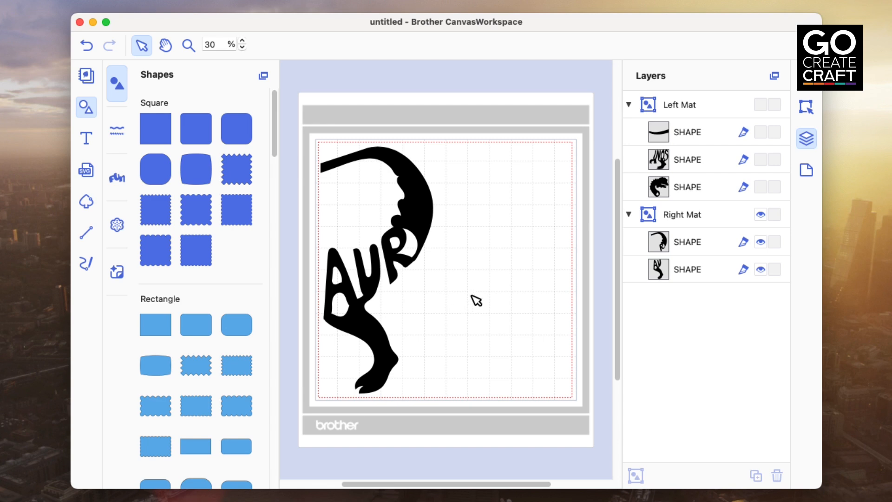
Step: Save the project as "Dinosaur 12x12 double page layout" in the Dinosaur Wordart folder
{"action": "left_click", "coordinate": [69, 4]}
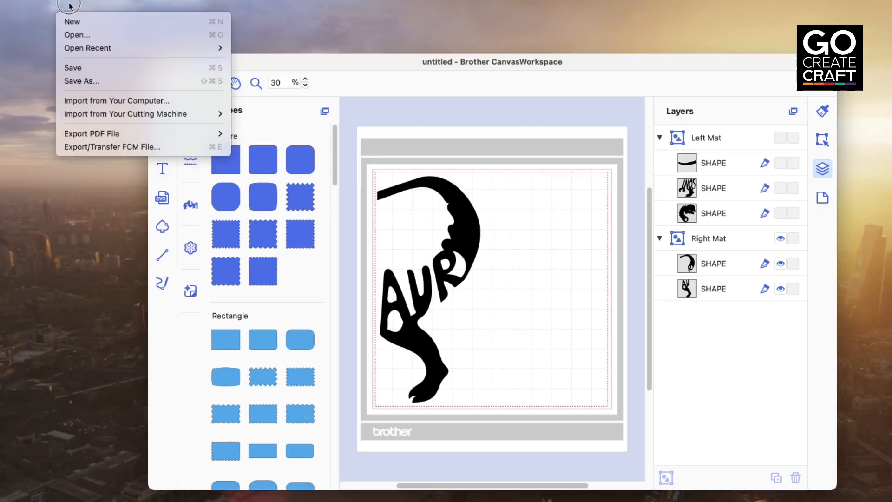
{"action": "left_click", "coordinate": [99, 82]}
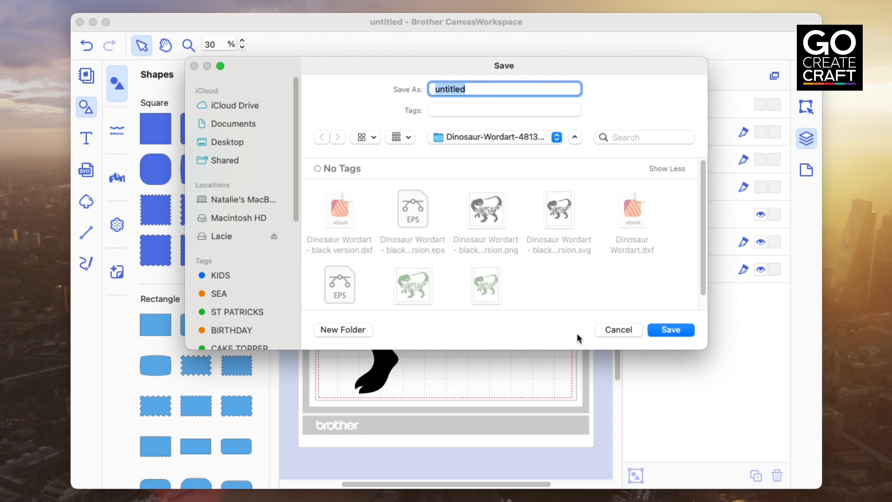
{"action": "type", "text": "Dinosaur 12x12 "}
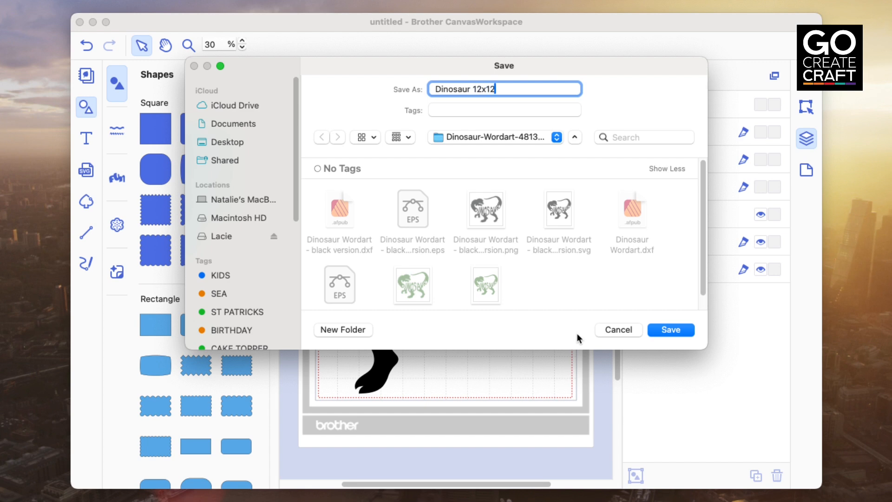
{"action": "type", "text": "double page layout"}
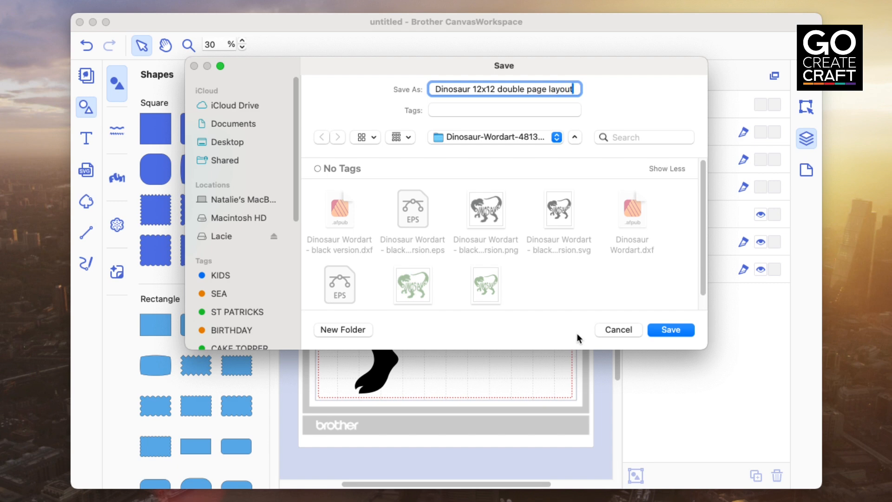
{"action": "left_click", "coordinate": [687, 333]}
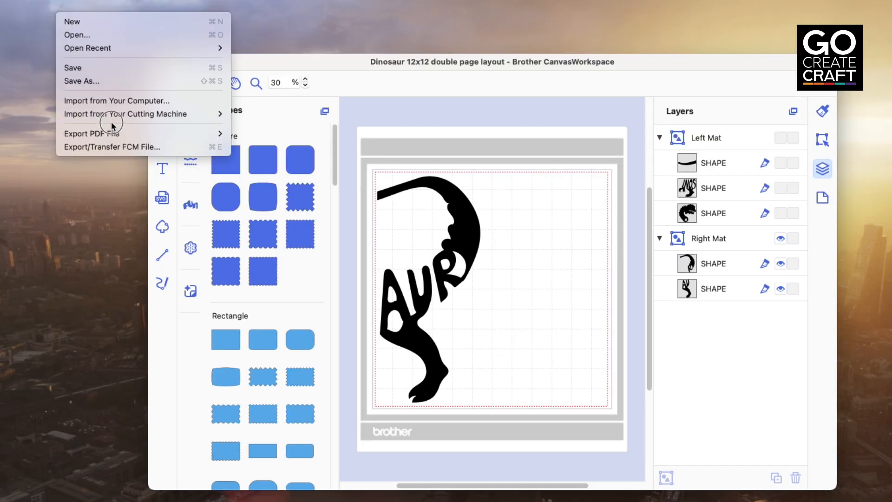
Step: Export the visible Right Mat group as an FCM file named "Dinosaur 12x12 right page"
{"action": "left_click", "coordinate": [118, 148]}
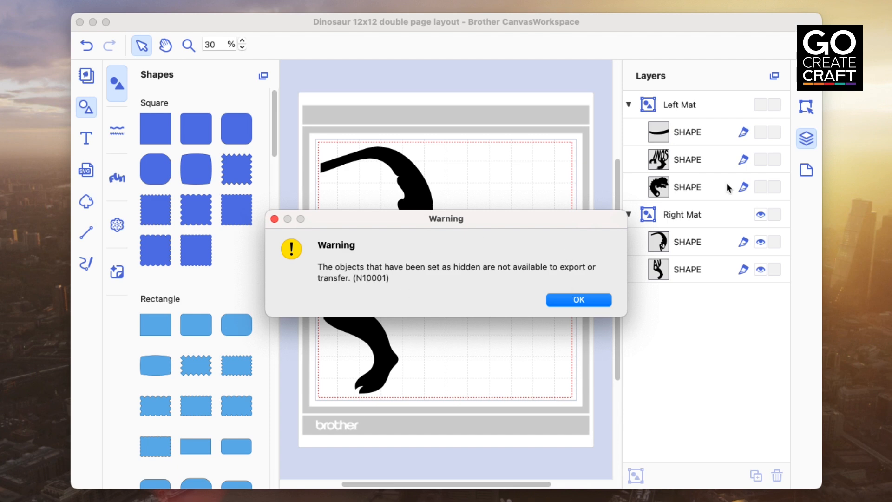
{"action": "left_click", "coordinate": [556, 302]}
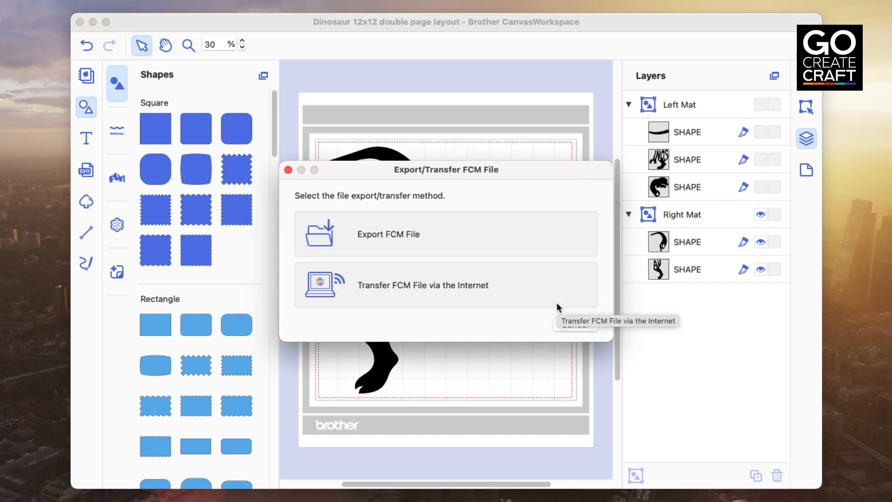
{"action": "left_click", "coordinate": [402, 236]}
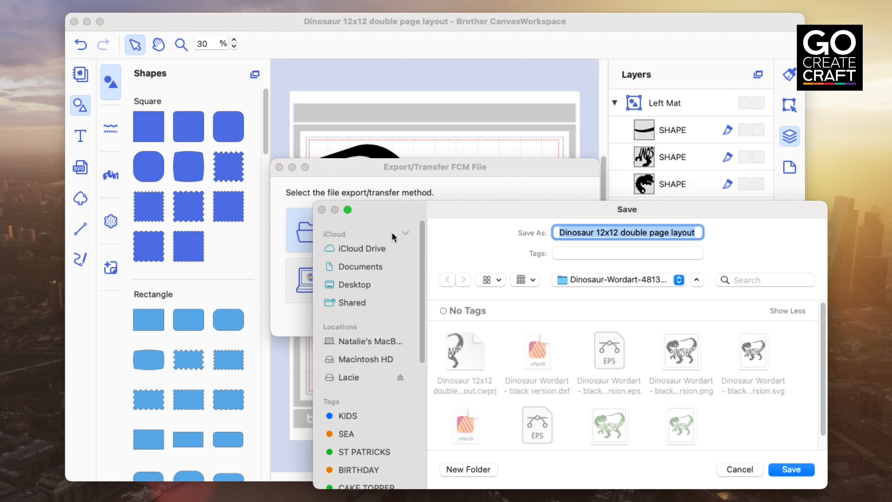
{"action": "left_click", "coordinate": [626, 233]}
{"action": "left_click_drag", "start_coordinate": [621, 233], "coordinate": [645, 230]}
{"action": "key", "text": "BackSpace"}
{"action": "type", "text": "right"}
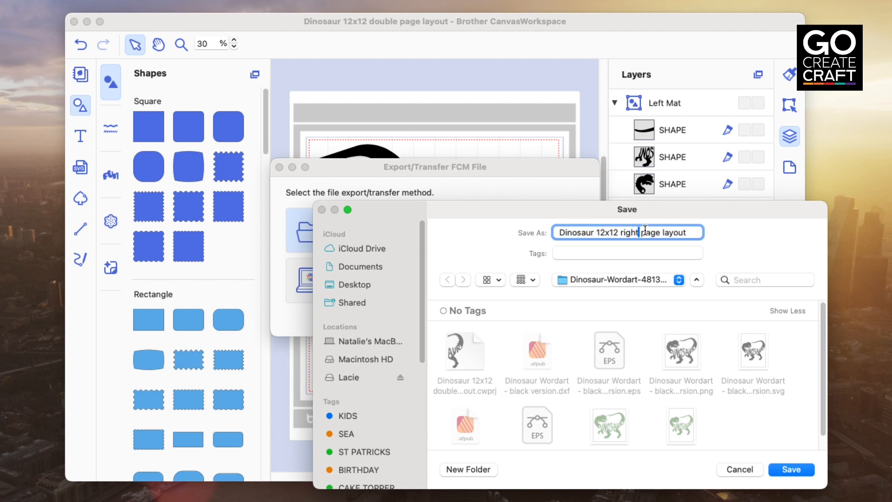
{"action": "double_click", "coordinate": [673, 232]}
{"action": "key", "text": "BackSpace"}
{"action": "left_click", "coordinate": [791, 469]}
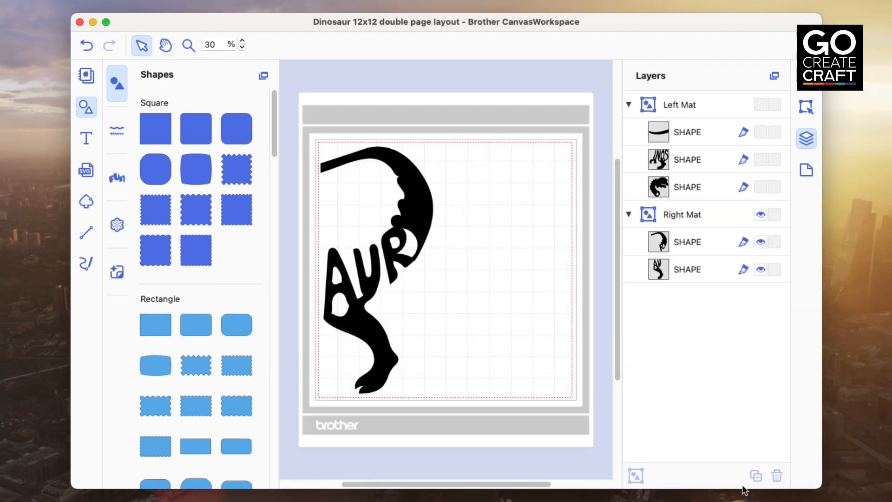
Step: Hide the Right Mat group, show the Left Mat group and export it as an FCM file named "Dinosaur 12x12 left page"
{"action": "left_click", "coordinate": [760, 215]}
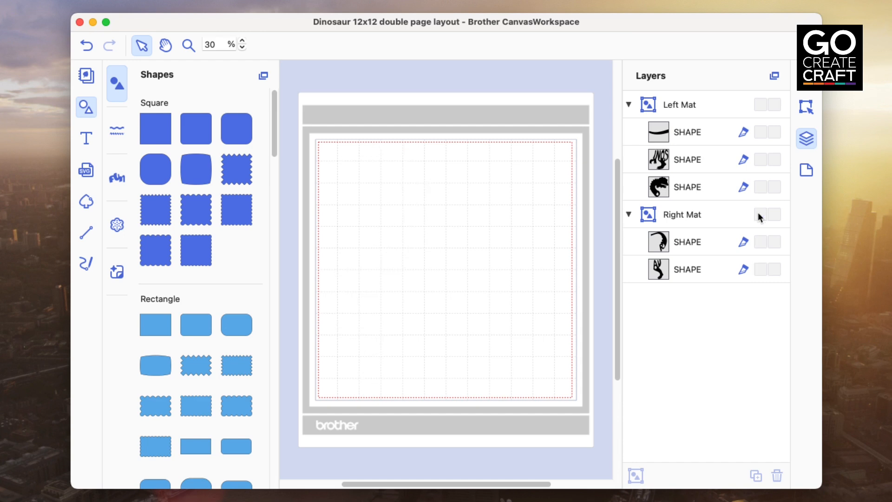
{"action": "left_click", "coordinate": [761, 105]}
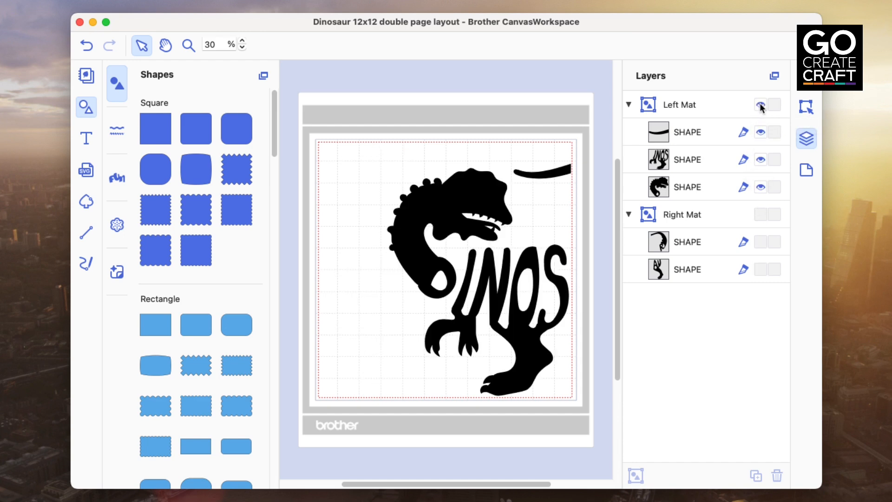
{"action": "left_click", "coordinate": [69, 6]}
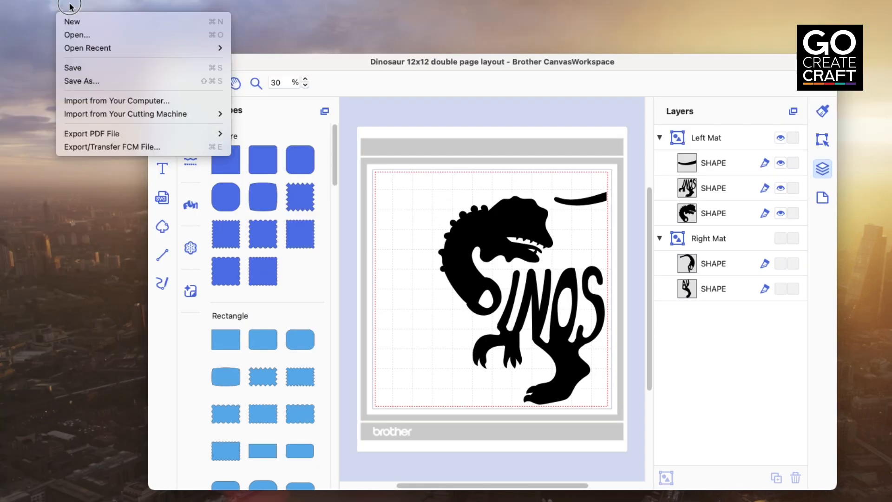
{"action": "left_click", "coordinate": [77, 147]}
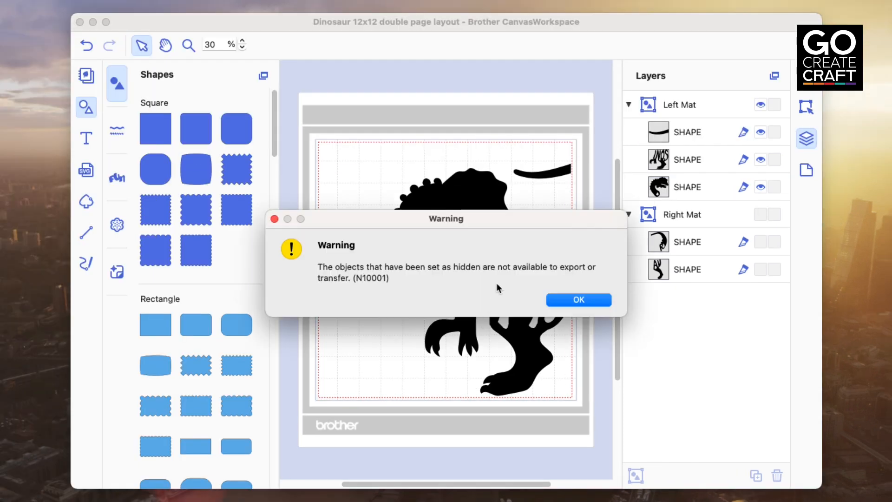
{"action": "left_click", "coordinate": [585, 301]}
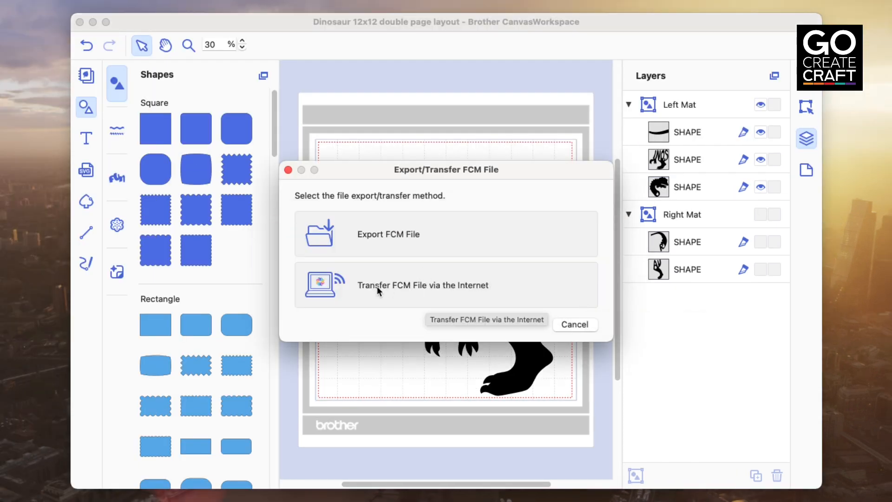
{"action": "left_click", "coordinate": [370, 237]}
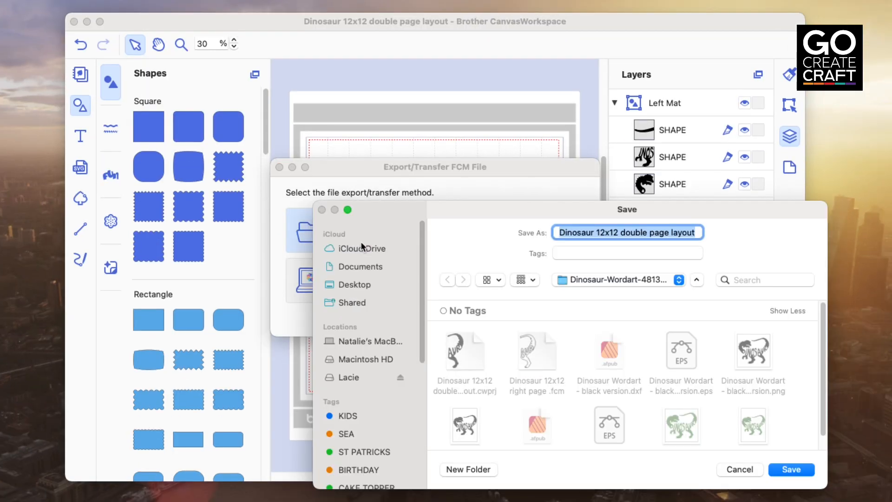
{"action": "double_click", "coordinate": [630, 231]}
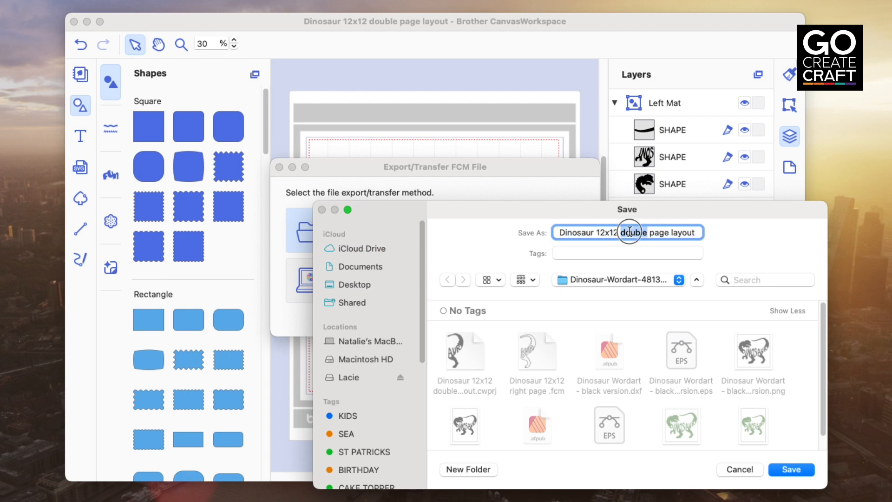
{"action": "type", "text": "left"}
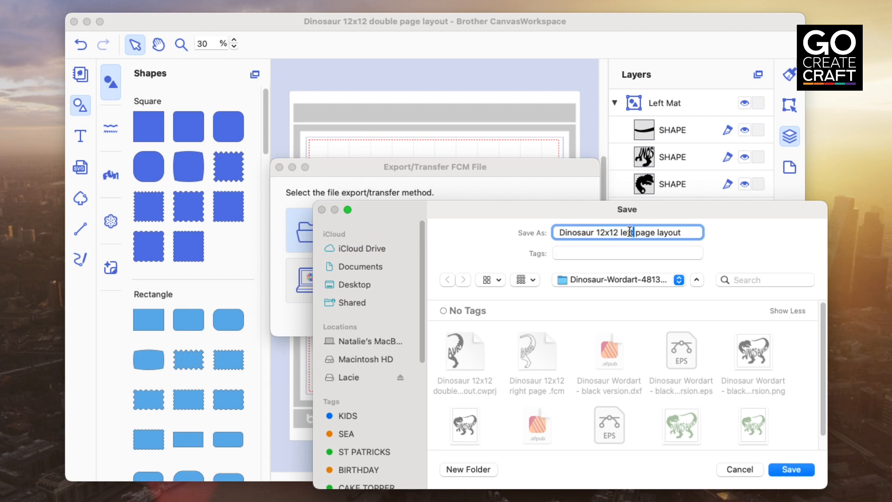
{"action": "double_click", "coordinate": [674, 232]}
{"action": "key", "text": "BackSpace"}
{"action": "left_click", "coordinate": [791, 470]}
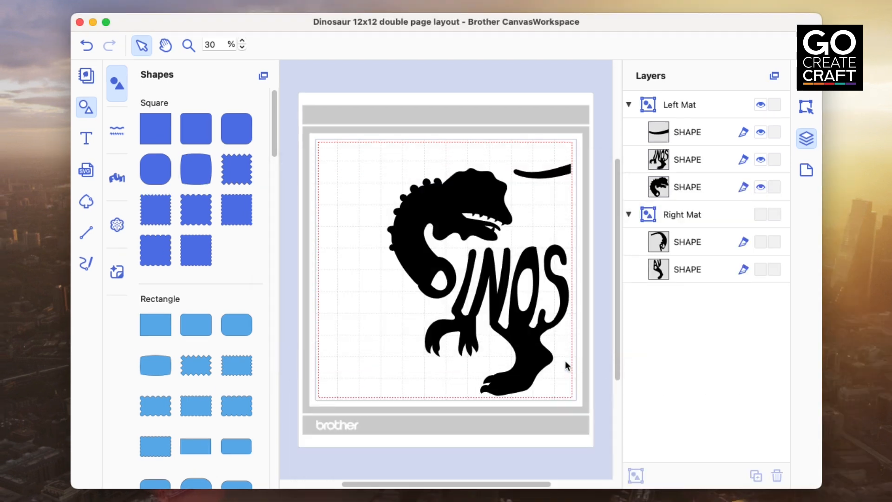